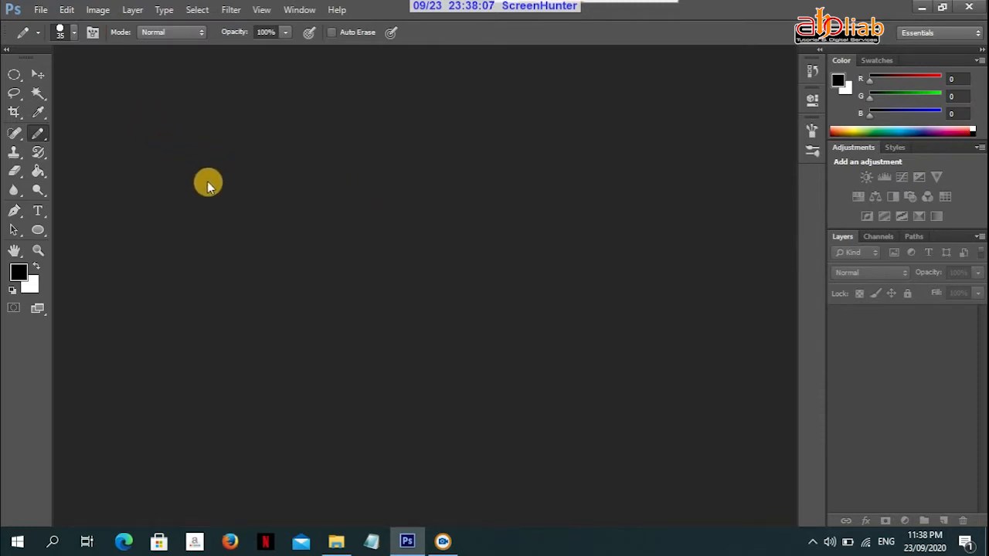
Step: Create a new A4 document of 210 × 297 mm at 300 pixels/inch, RGB Color, with a white background
left_click(41, 11)
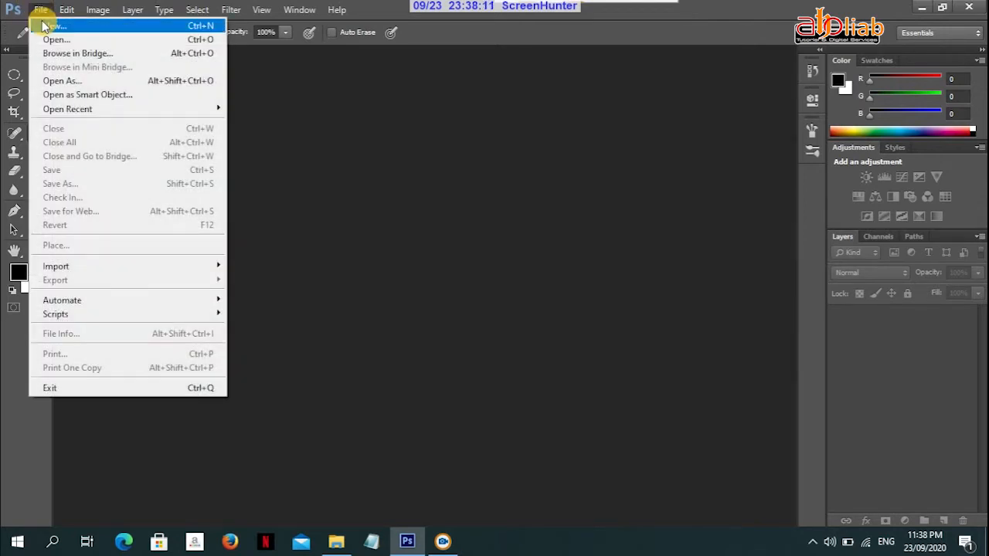
left_click(44, 24)
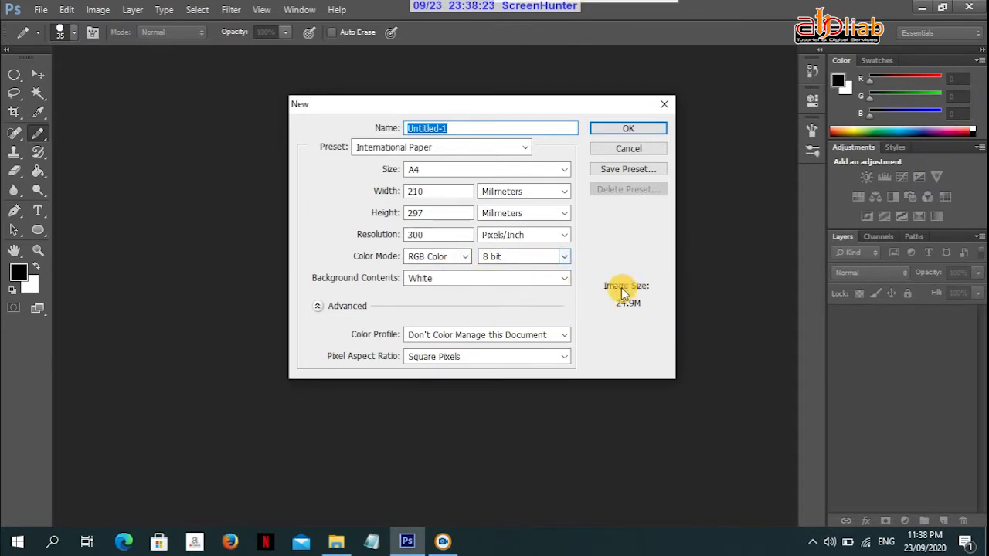
key("Return")
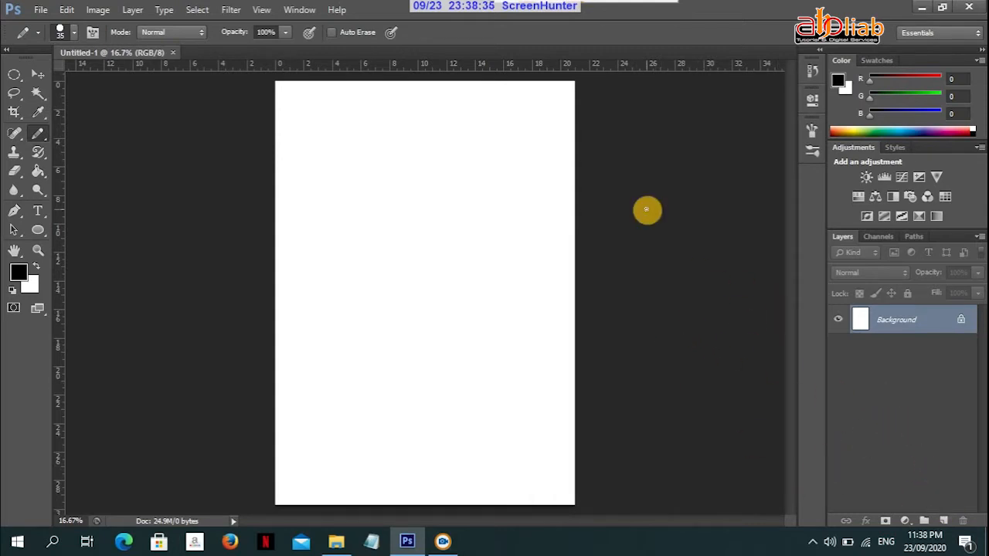
Step: Add a new empty layer named "image" above the background
left_click(137, 10)
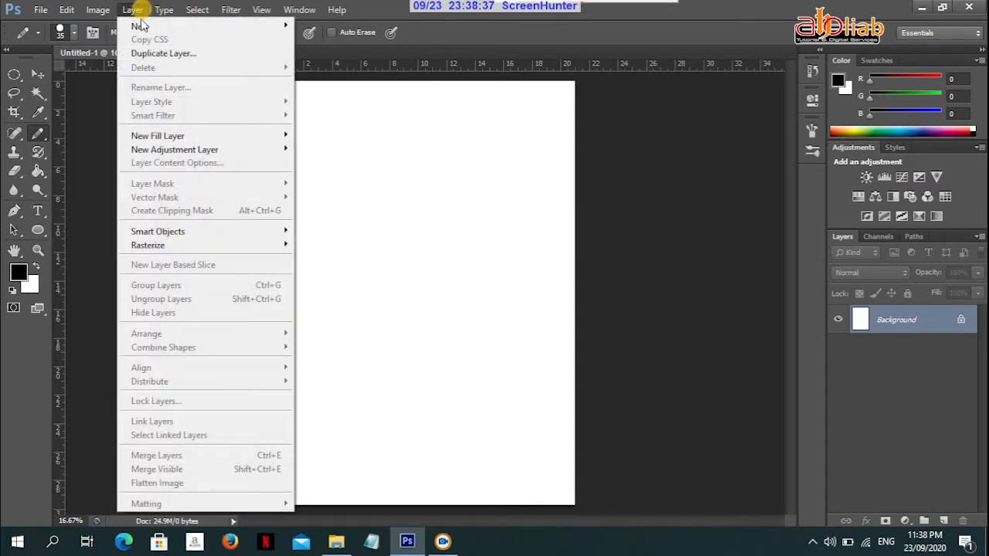
mouse_move(140, 26)
left_click(311, 25)
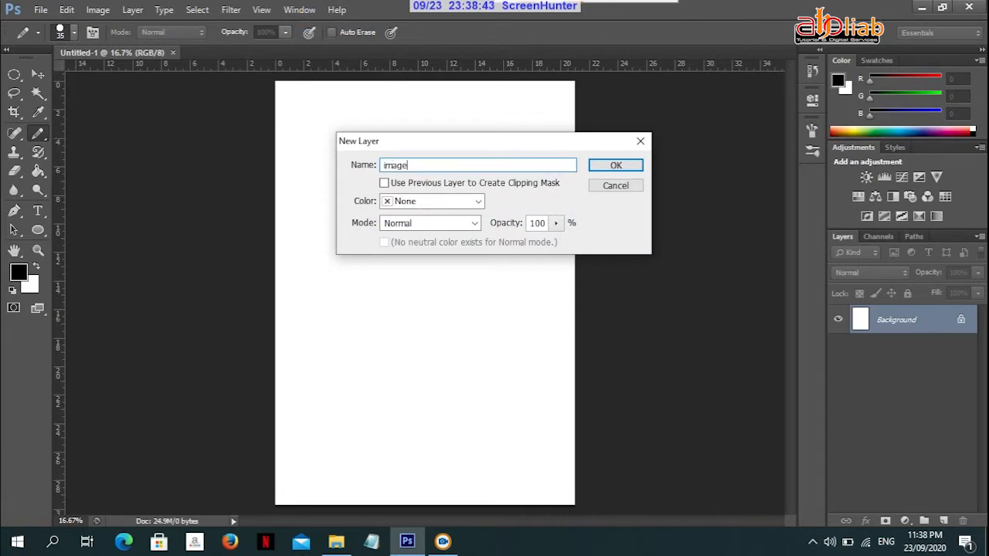
key("Return")
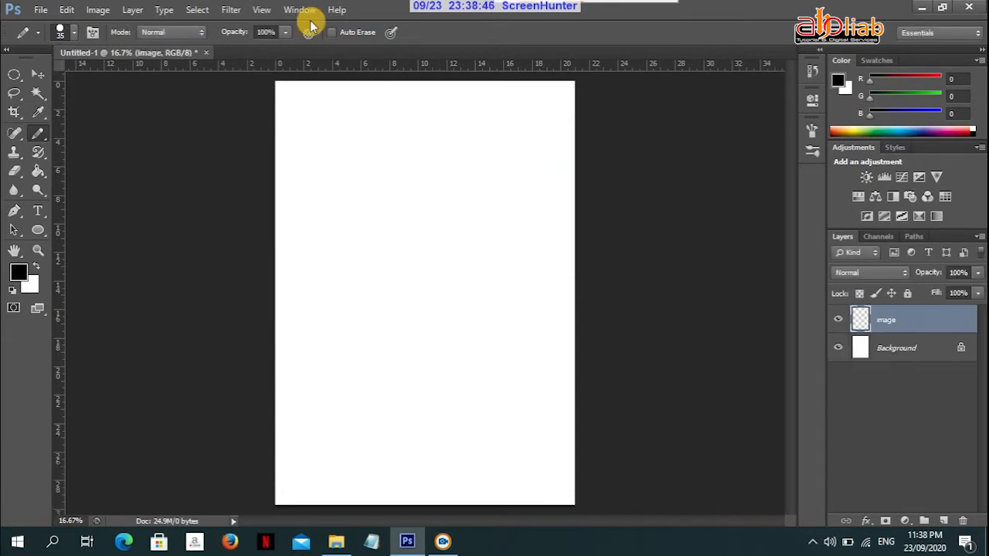
Step: Choose the hard round tip for the Pencil tool from the brush presets
left_click(73, 34)
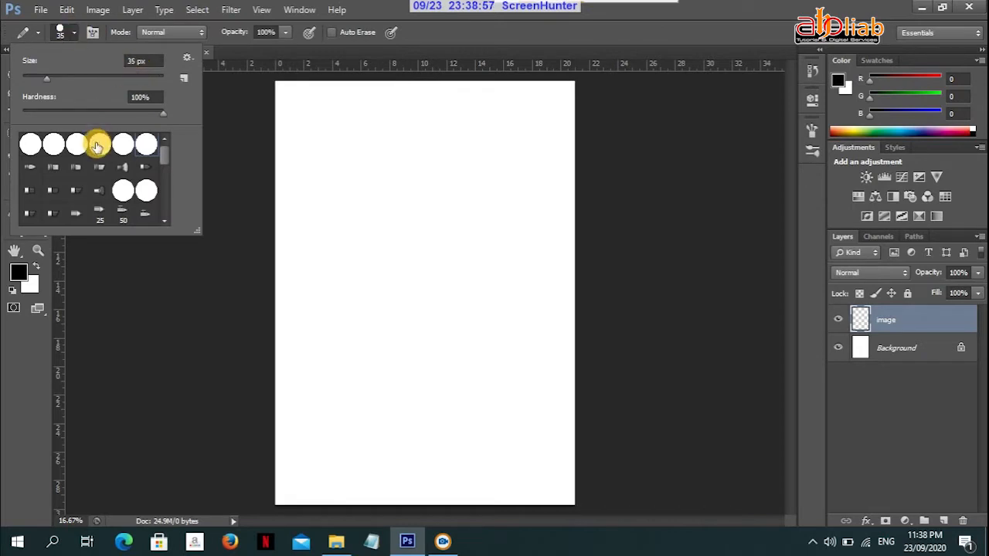
left_click(123, 145)
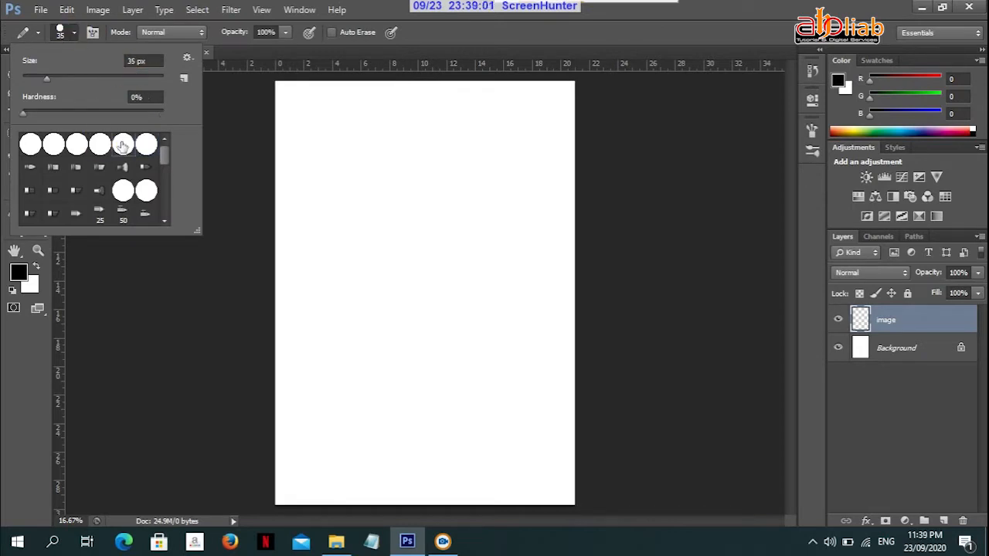
left_click(146, 145)
left_click(251, 112)
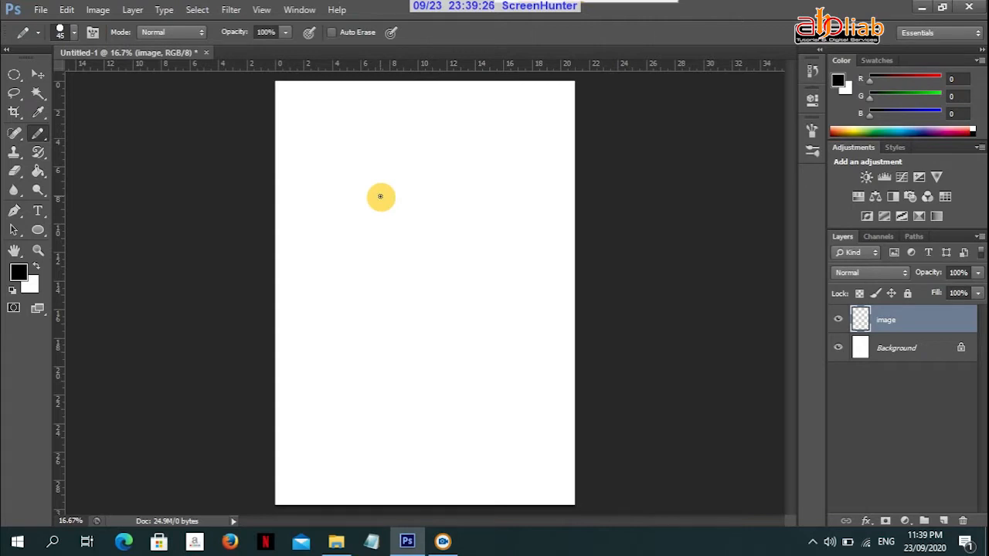
Step: Enlarge the pencil tip to 800 px and reduce it back to 35 px
key("bracketright")
key("bracketright")
key("bracketright")
key("bracketright")
key("bracketright")
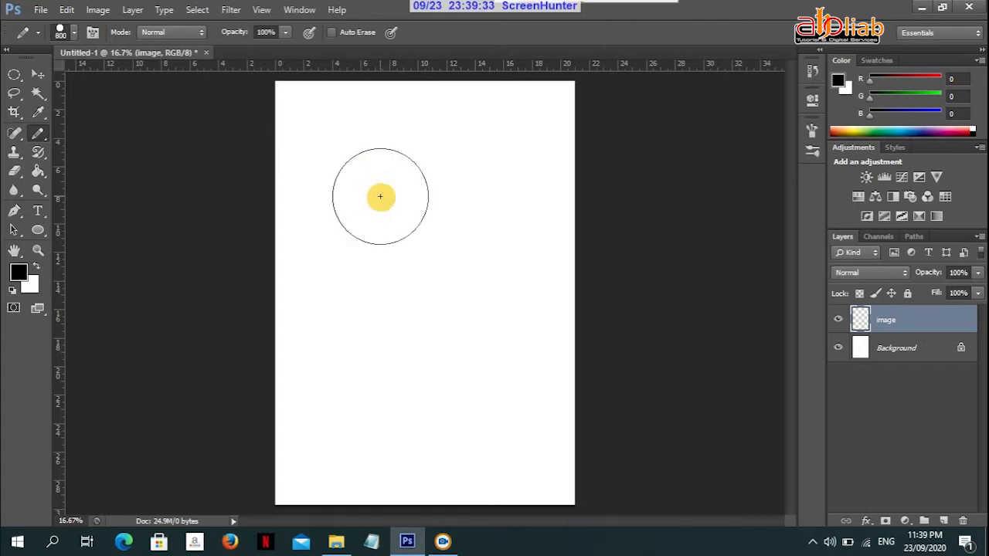
key("bracketleft")
key("bracketleft")
key("bracketleft")
key("bracketleft")
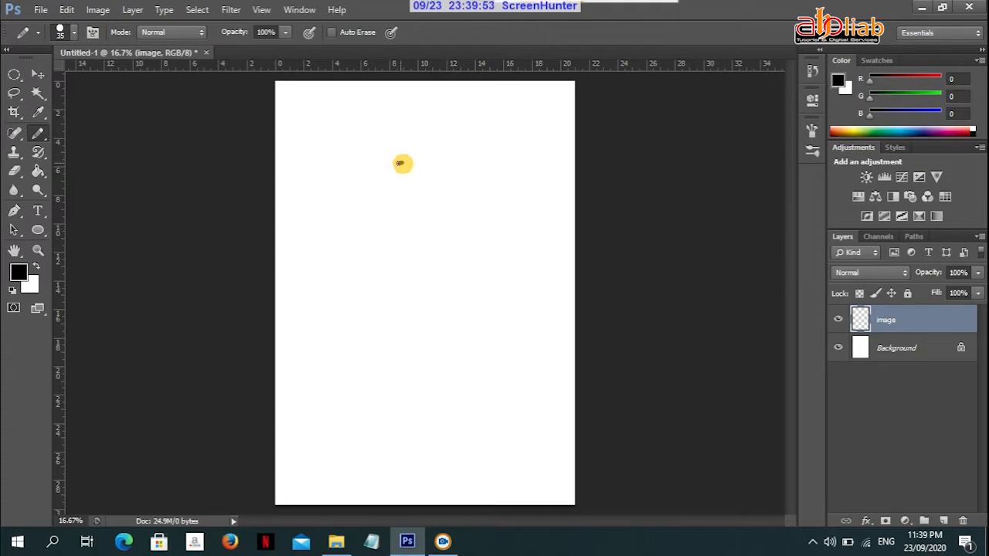
Step: Draw a black tapered carrot body with two oval eyes and pupils, a stem and an open smiling mouth
mouse_move(401, 163)
left_mouse_down()
mouse_move(361, 182)
mouse_move(354, 202)
mouse_move(395, 340)
mouse_move(419, 370)
mouse_move(483, 254)
mouse_move(498, 198)
mouse_move(480, 166)
mouse_move(432, 154)
mouse_move(400, 162)
left_mouse_up()
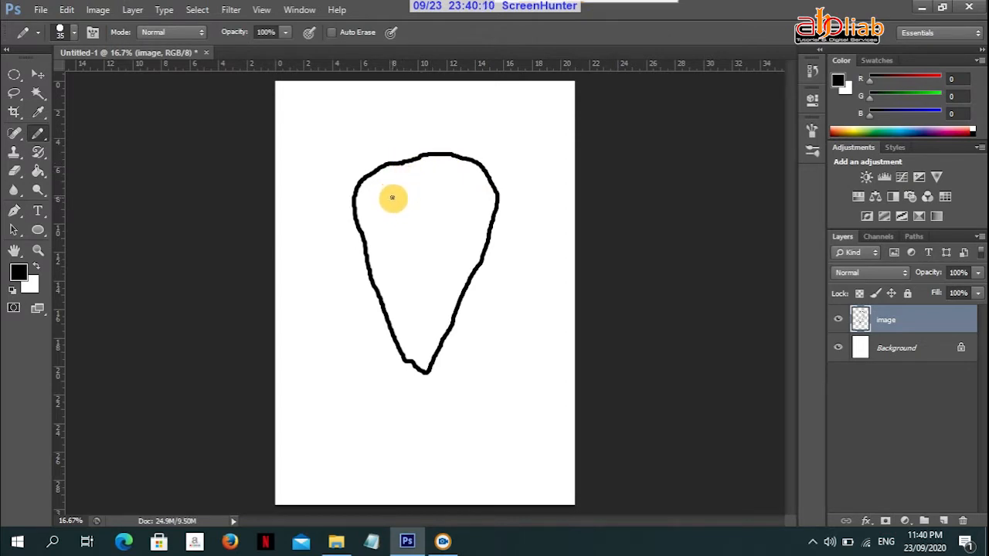
mouse_move(391, 198)
left_mouse_down()
mouse_move(382, 236)
mouse_move(411, 216)
left_mouse_up()
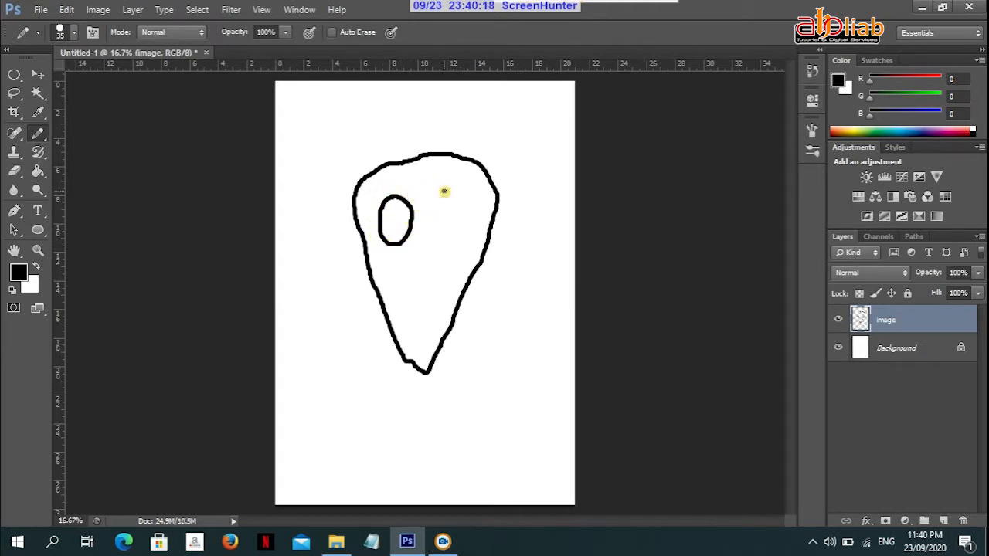
mouse_move(445, 191)
left_mouse_down()
mouse_move(428, 233)
mouse_move(447, 239)
mouse_move(446, 193)
left_mouse_up()
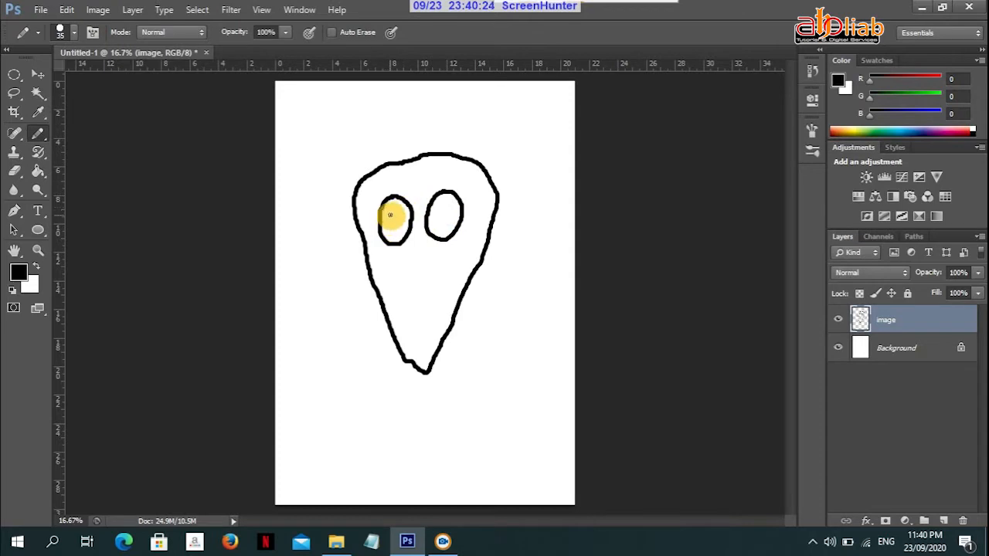
mouse_move(380, 228)
left_mouse_down()
mouse_move(393, 210)
mouse_move(407, 232)
mouse_move(450, 210)
mouse_move(453, 230)
mouse_move(441, 229)
left_mouse_up()
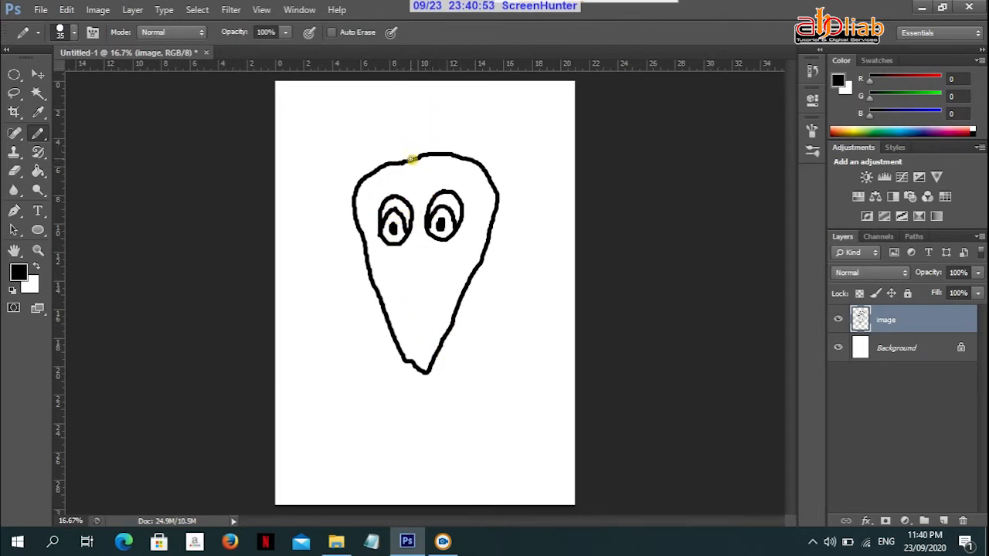
mouse_move(410, 141)
left_mouse_down()
mouse_move(400, 122)
mouse_move(426, 150)
mouse_move(399, 113)
left_mouse_up()
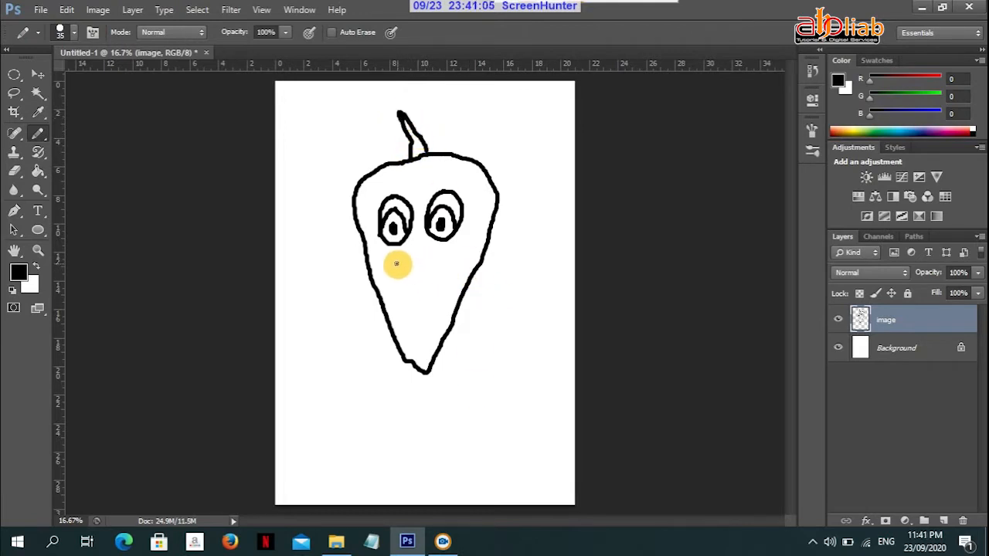
mouse_move(391, 261)
left_mouse_down()
mouse_move(442, 267)
mouse_move(459, 253)
mouse_move(434, 300)
mouse_move(410, 302)
mouse_move(387, 260)
left_mouse_up()
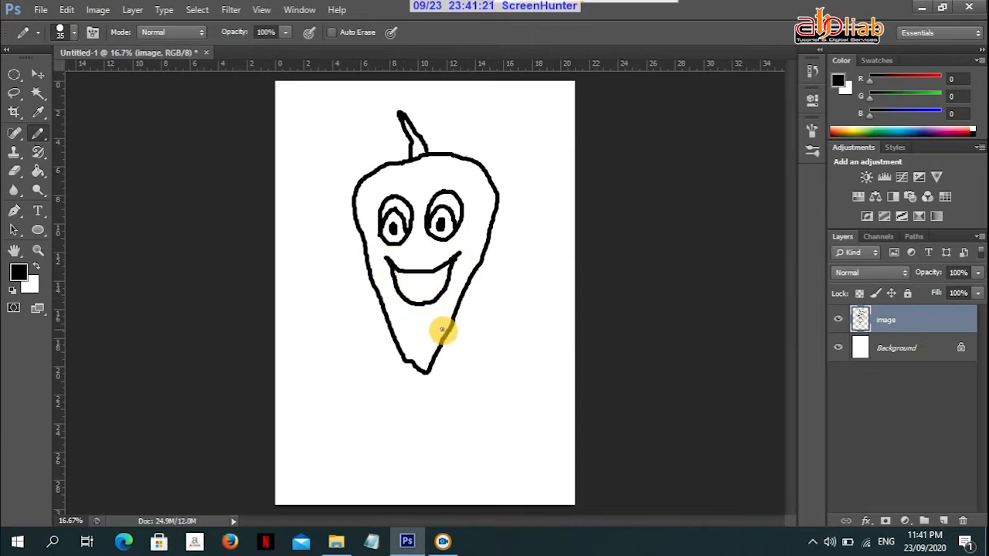
Step: Draw two legs with pointed feet below the carrot body and two bent arms with fingered hands at its sides
left_click_drag(382, 307, 333, 405)
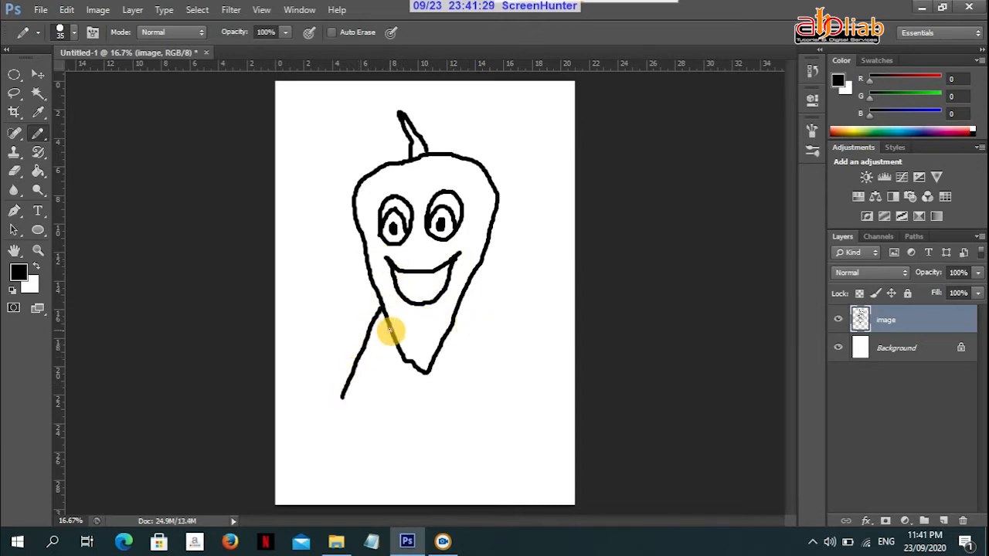
mouse_move(388, 332)
left_mouse_down()
mouse_move(350, 401)
mouse_move(329, 417)
mouse_move(353, 398)
left_mouse_up()
left_click_drag(456, 323, 490, 402)
mouse_move(463, 305)
left_mouse_down()
mouse_move(490, 366)
mouse_move(487, 398)
mouse_move(503, 410)
left_mouse_up()
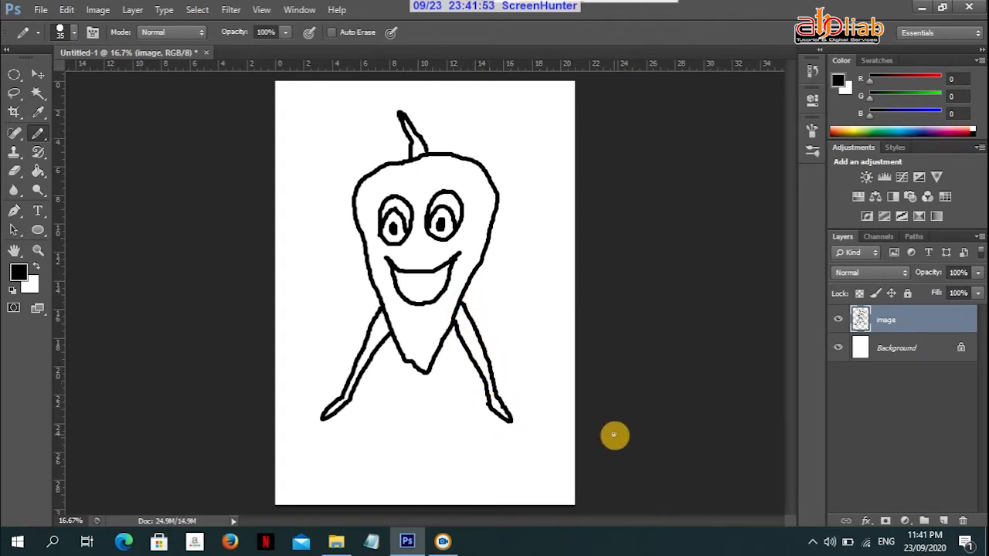
mouse_move(361, 234)
left_mouse_down()
mouse_move(318, 274)
mouse_move(307, 322)
mouse_move(314, 315)
mouse_move(325, 327)
mouse_move(326, 309)
mouse_move(337, 307)
mouse_move(327, 299)
mouse_move(331, 269)
mouse_move(361, 248)
left_mouse_up()
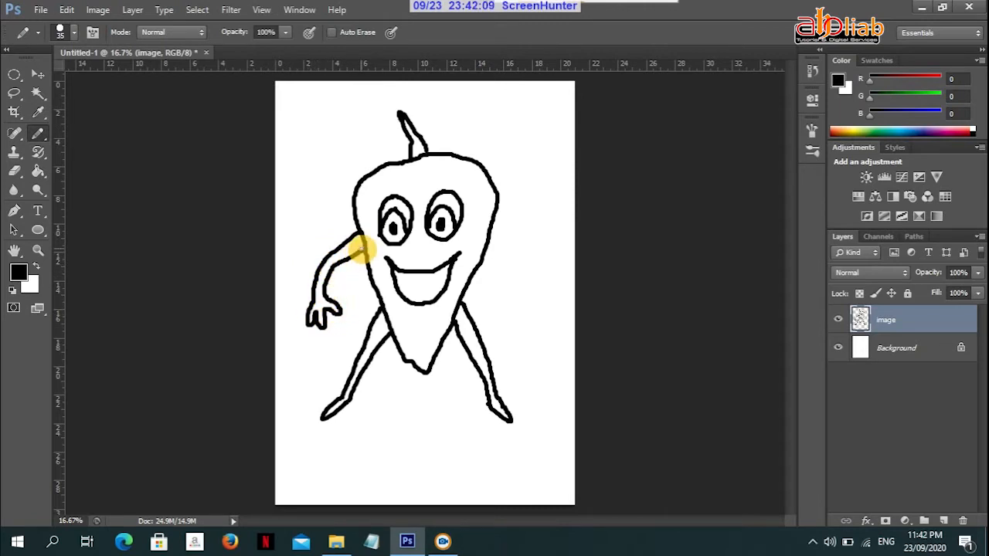
mouse_move(491, 228)
left_mouse_down()
mouse_move(527, 265)
mouse_move(523, 304)
left_mouse_up()
mouse_move(487, 244)
left_mouse_down()
mouse_move(514, 276)
mouse_move(505, 312)
mouse_move(525, 320)
mouse_move(523, 308)
left_mouse_up()
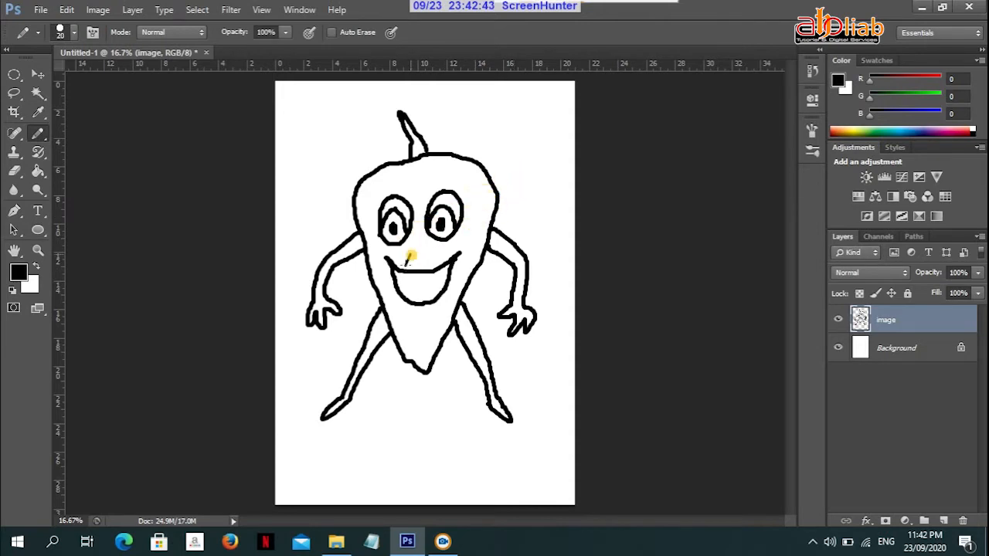
Step: Reduce the pencil size to 20 px and draw the upper and lower teeth and tongue inside the mouth
key("[")
mouse_move(394, 280)
left_mouse_down()
mouse_move(431, 276)
mouse_move(402, 298)
mouse_move(395, 292)
mouse_move(450, 275)
left_mouse_up()
mouse_move(401, 295)
left_mouse_down()
mouse_move(446, 290)
mouse_move(409, 276)
mouse_move(446, 272)
mouse_move(418, 298)
mouse_move(419, 284)
mouse_move(434, 284)
left_mouse_up()
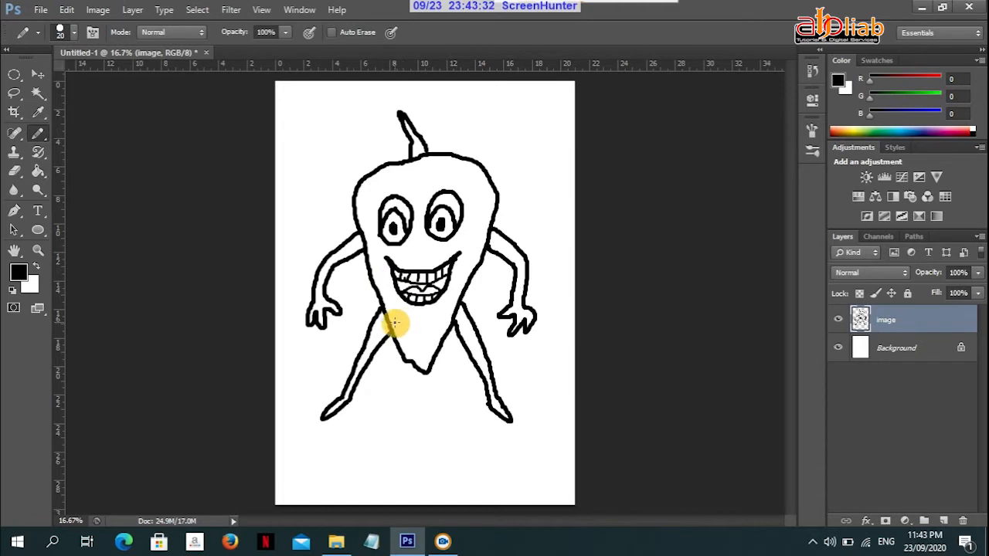
Step: Draw short curved wrinkle lines inward from both edges of the carrot body, from the lower tip to the forehead
mouse_move(408, 330)
left_mouse_down()
mouse_move(446, 335)
mouse_move(453, 324)
mouse_move(426, 310)
mouse_move(461, 275)
left_mouse_up()
left_click_drag(479, 260, 468, 252)
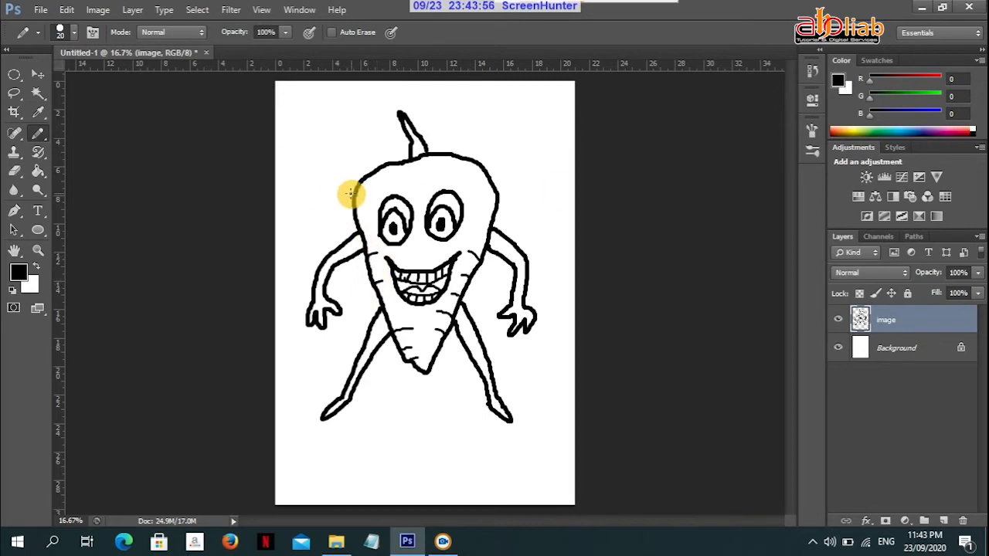
left_click_drag(483, 194, 469, 184)
left_click_drag(368, 179, 394, 174)
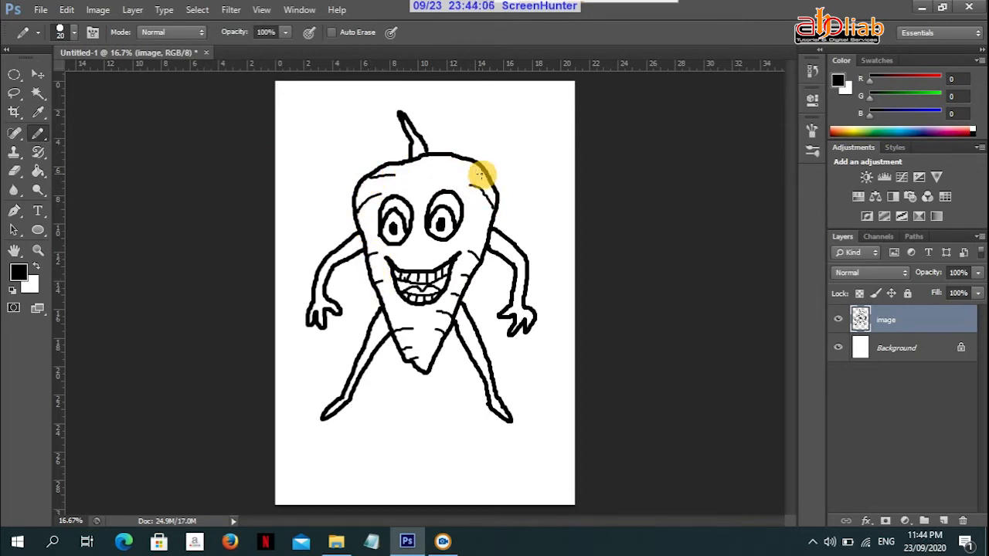
left_click_drag(482, 172, 458, 165)
mouse_move(487, 234)
left_mouse_down()
mouse_move(514, 283)
mouse_move(472, 226)
left_mouse_up()
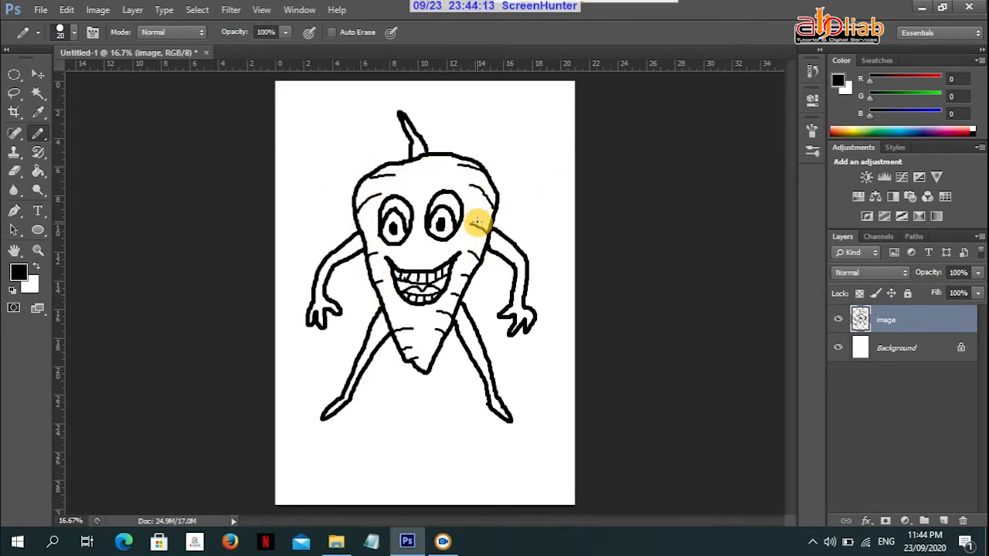
Step: Reduce the pencil size to 10 px and add fine wrinkle lines on the arms, legs, chin, nose area and forehead
key("bracketleft")
key("bracketleft")
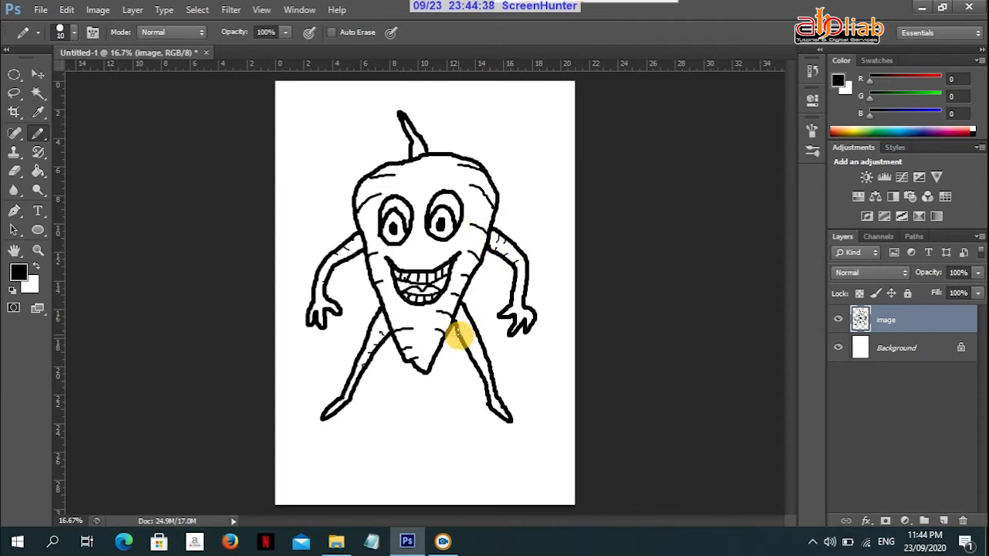
left_click_drag(459, 335, 465, 344)
mouse_move(403, 308)
left_mouse_down()
mouse_move(384, 284)
mouse_move(428, 315)
left_mouse_up()
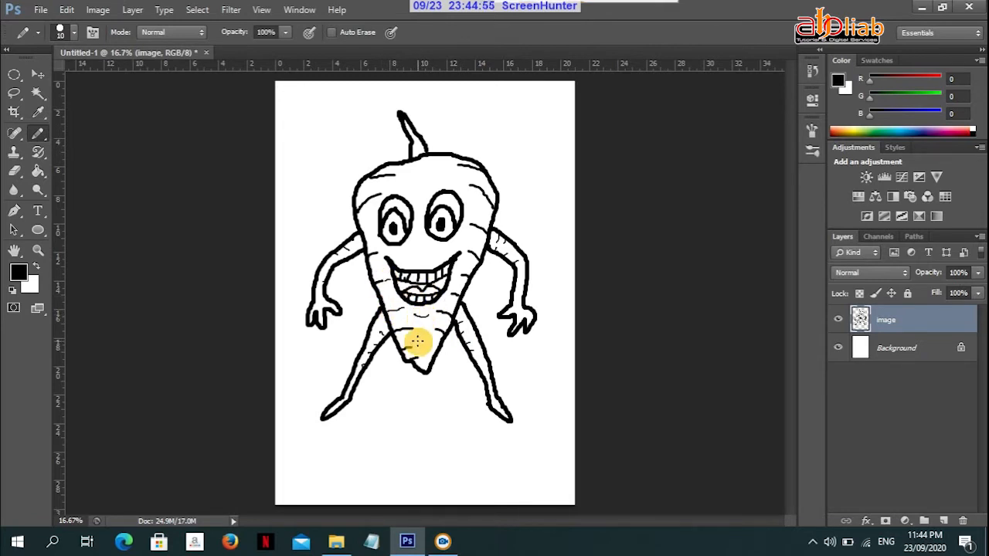
left_click_drag(437, 348, 428, 349)
left_click_drag(433, 356, 426, 357)
mouse_move(414, 254)
left_mouse_down()
mouse_move(431, 254)
mouse_move(424, 241)
left_mouse_up()
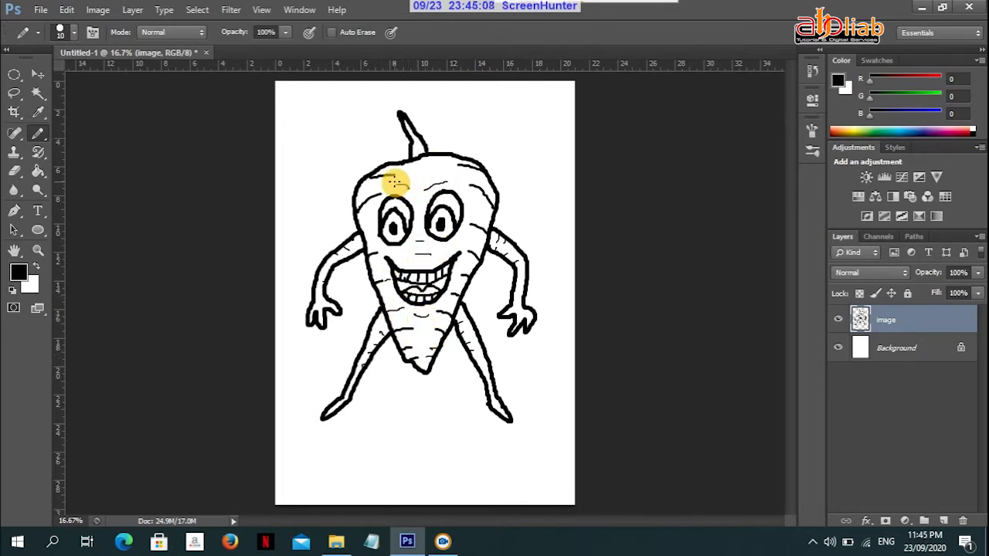
mouse_move(403, 186)
left_mouse_down()
mouse_move(394, 187)
mouse_move(438, 165)
left_mouse_up()
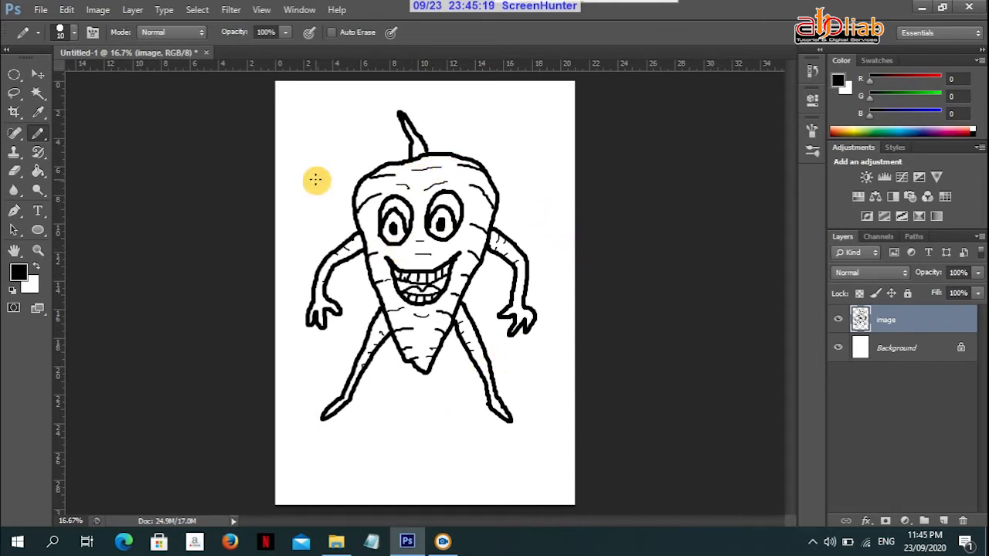
Step: Switch to the Brush tool and set the foreground color to dark gray 474747
left_click(38, 73)
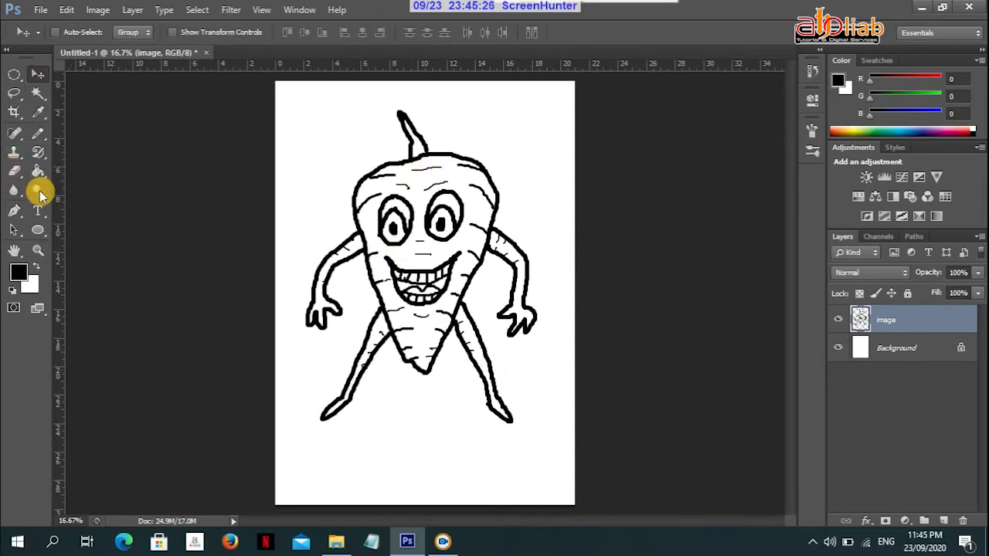
right_click(38, 133)
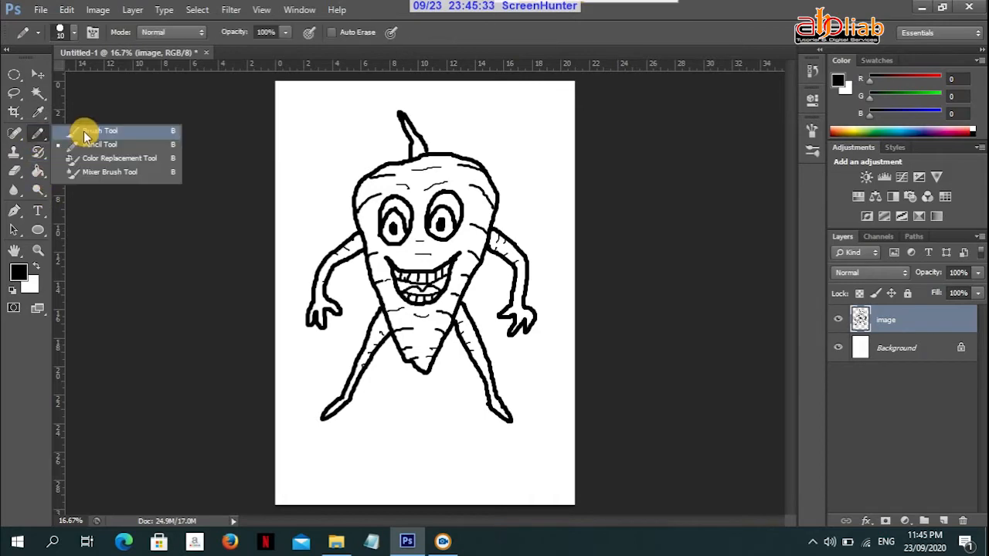
left_click(85, 130)
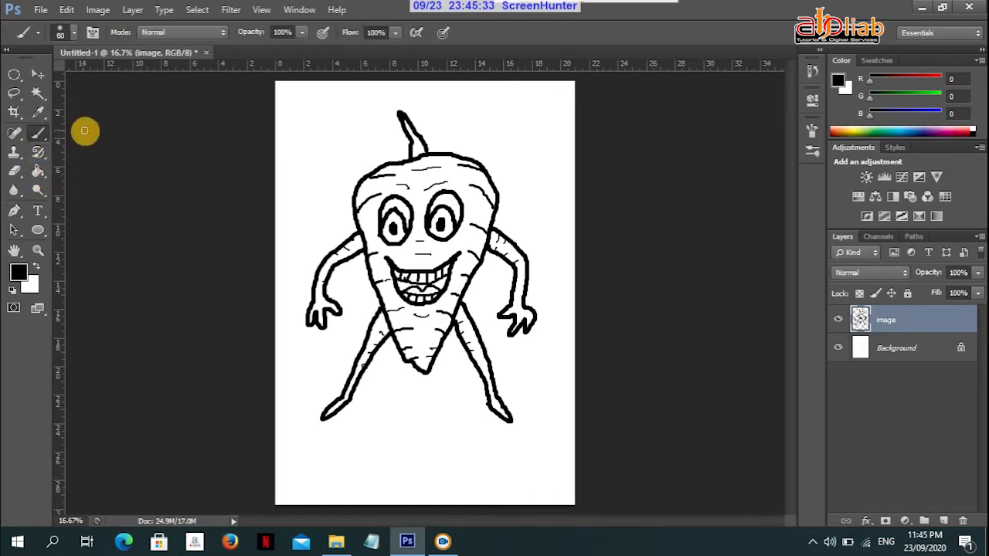
left_click(19, 272)
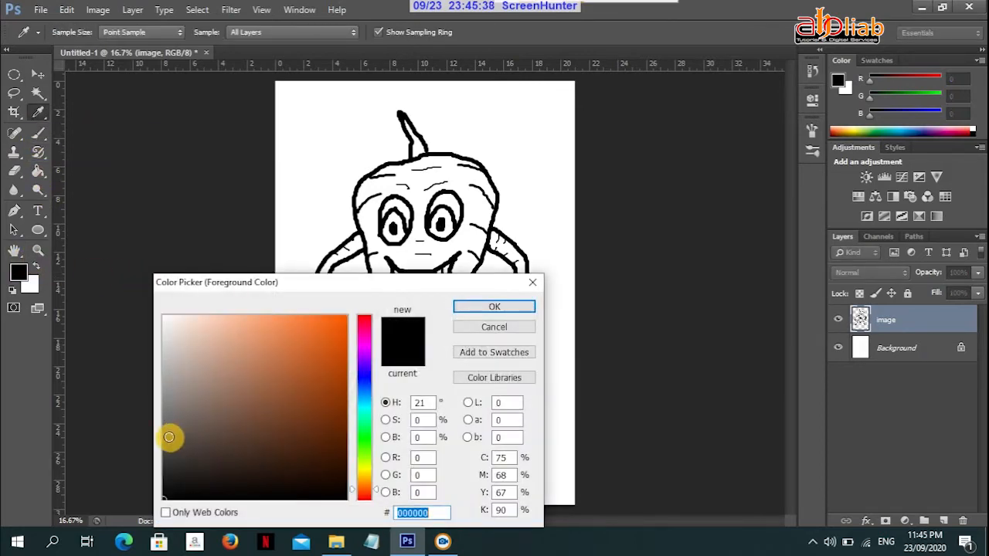
left_click_drag(169, 437, 163, 448)
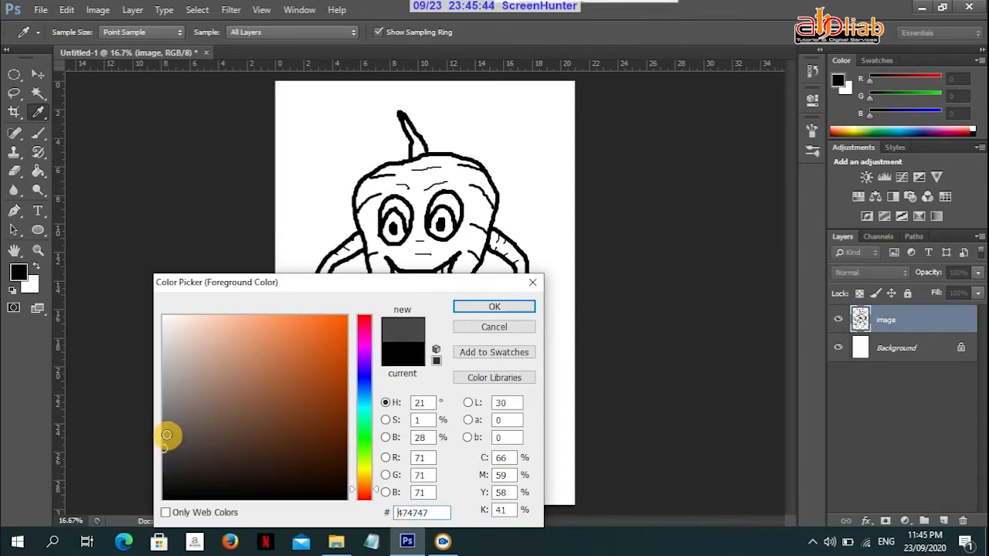
left_click(494, 307)
key("b")
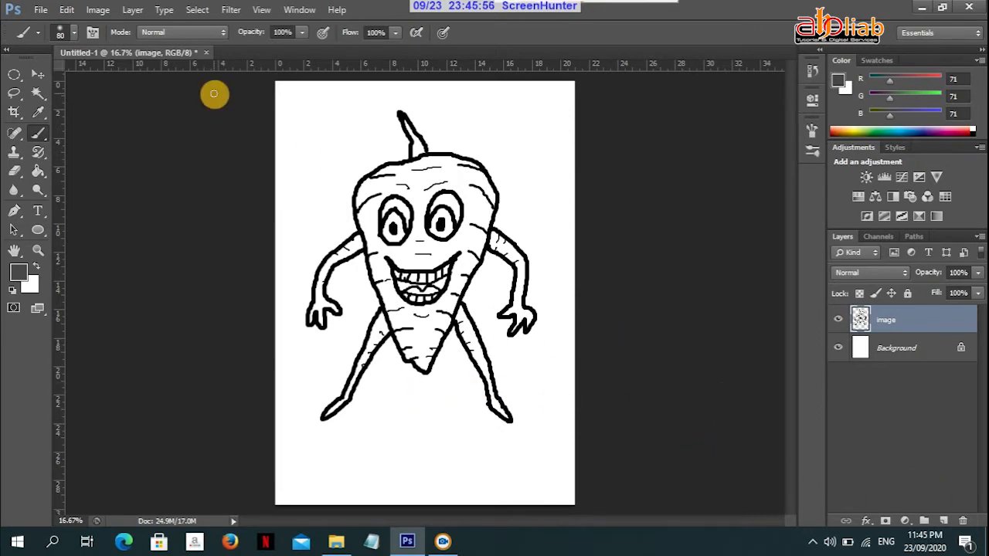
Step: Create a new layer named "cast shadow" above the image layer
left_click(132, 9)
mouse_move(146, 26)
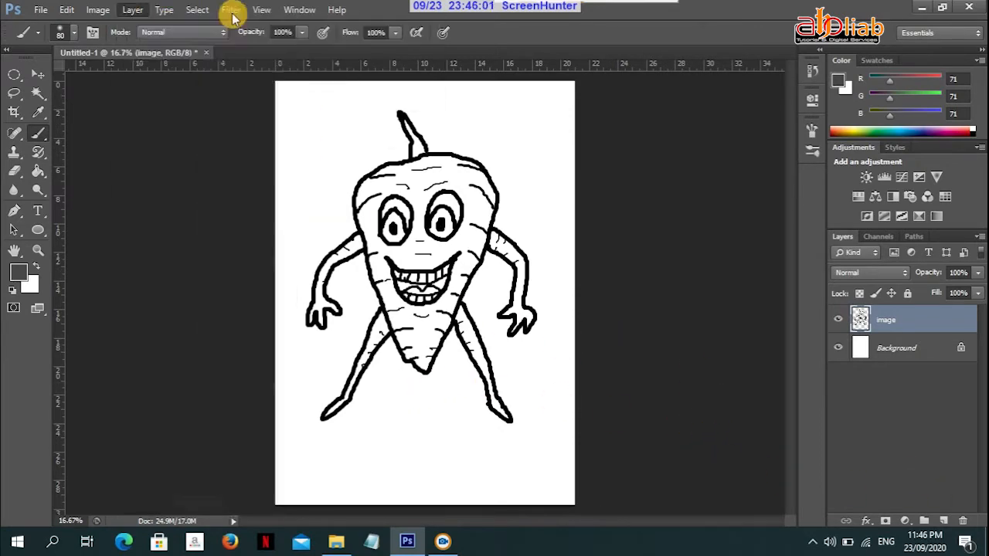
left_click(314, 28)
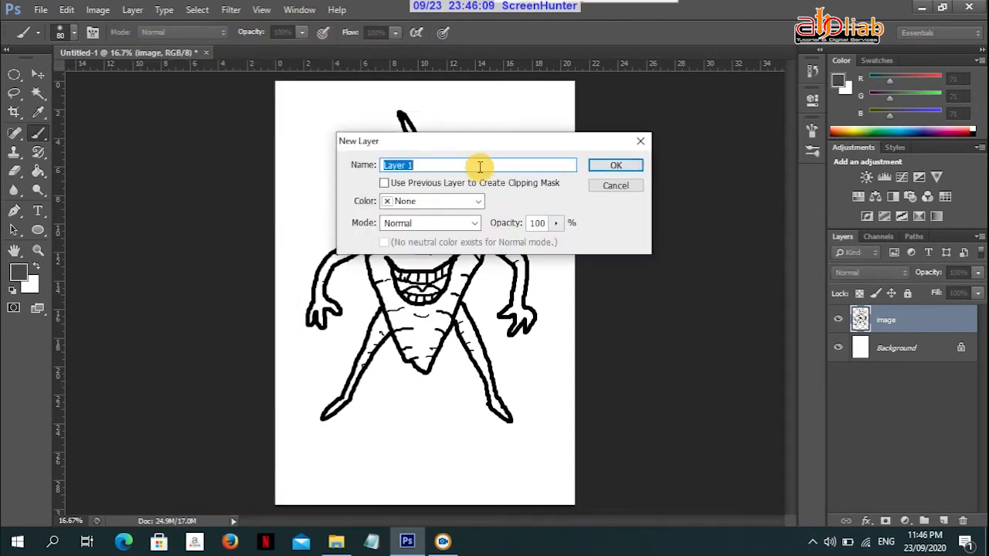
type("cast shadow")
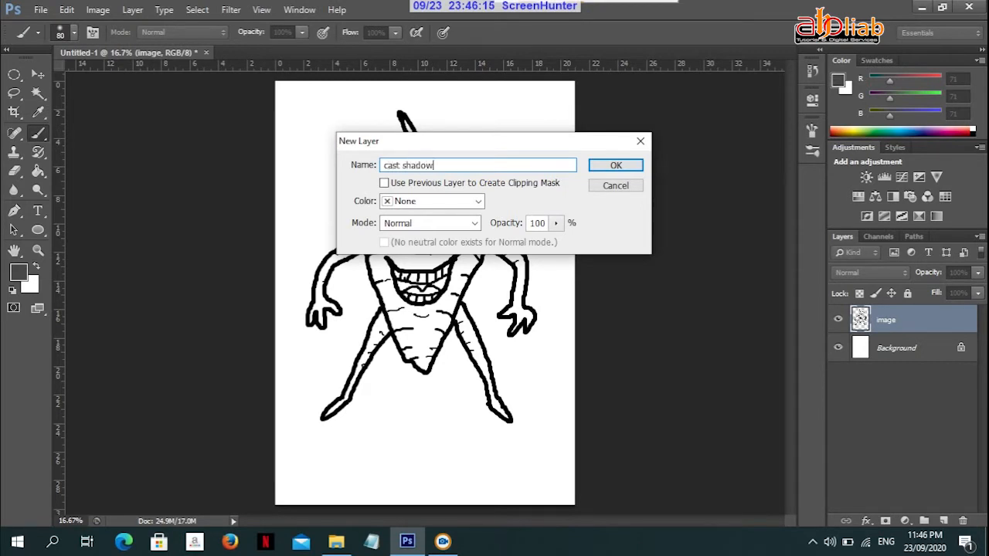
key("Return")
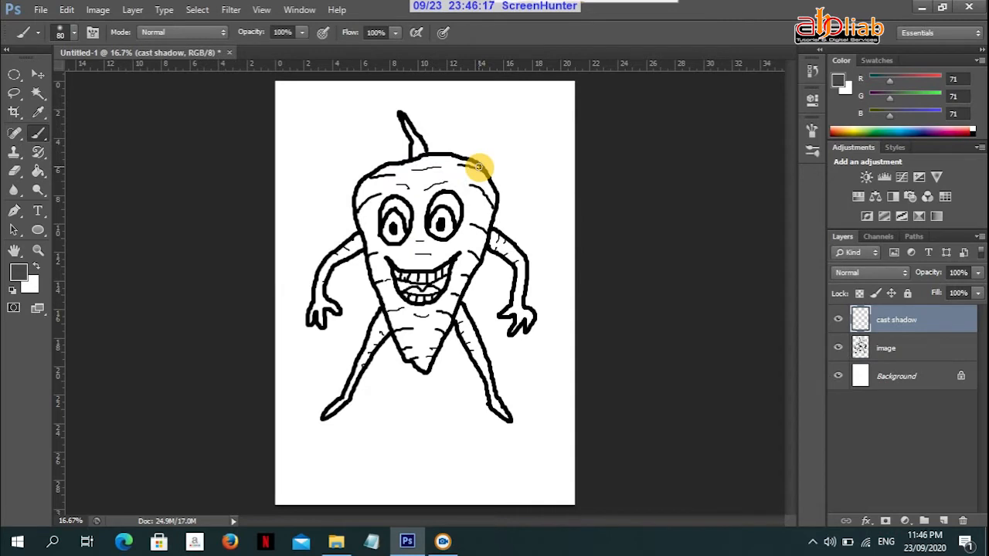
Step: Paint a dark gray ground shadow around both feet and across the gap between them with the 80 px brush
left_click_drag(345, 417, 362, 400)
left_click(357, 398)
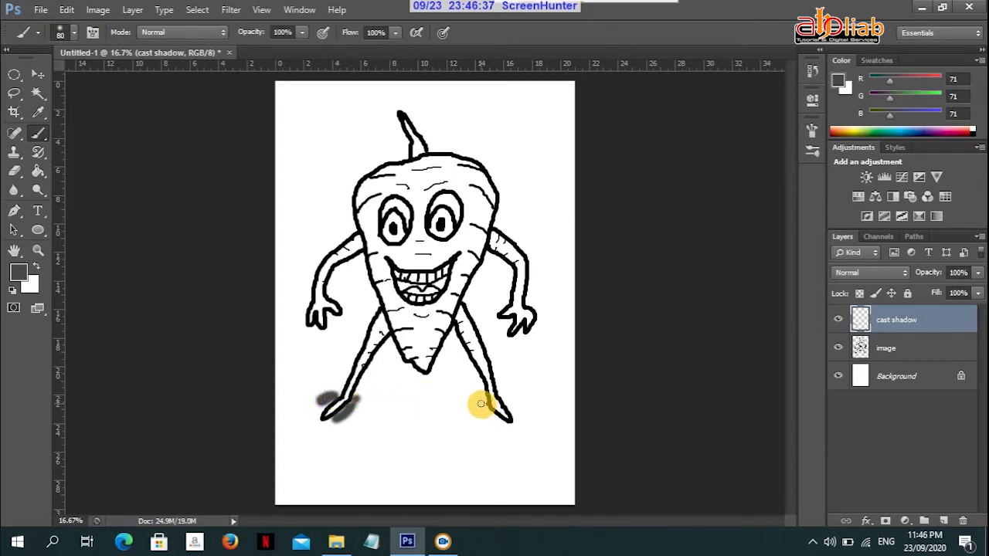
mouse_move(481, 403)
left_mouse_down()
mouse_move(497, 418)
mouse_move(508, 413)
mouse_move(475, 404)
mouse_move(523, 399)
mouse_move(511, 397)
left_mouse_up()
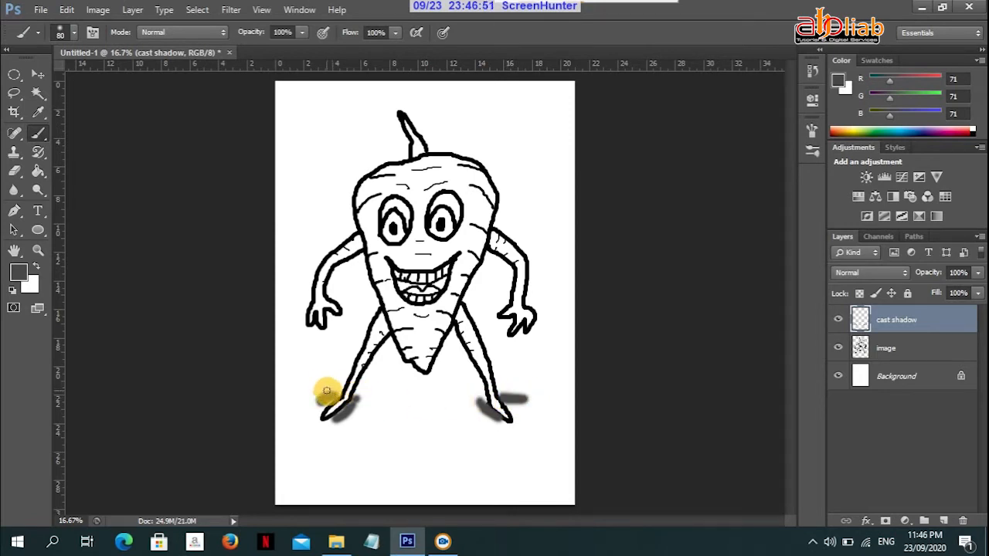
mouse_move(418, 399)
left_mouse_down()
mouse_move(353, 395)
mouse_move(483, 399)
mouse_move(315, 424)
mouse_move(429, 400)
mouse_move(402, 396)
mouse_move(443, 398)
mouse_move(403, 391)
mouse_move(470, 393)
mouse_move(390, 402)
mouse_move(368, 393)
mouse_move(430, 410)
mouse_move(478, 404)
left_mouse_up()
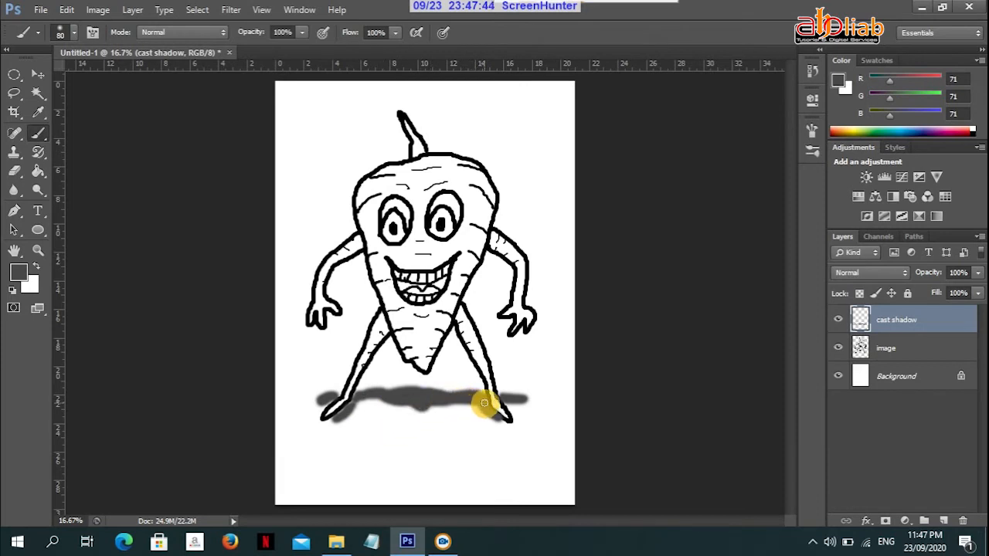
left_click(485, 402)
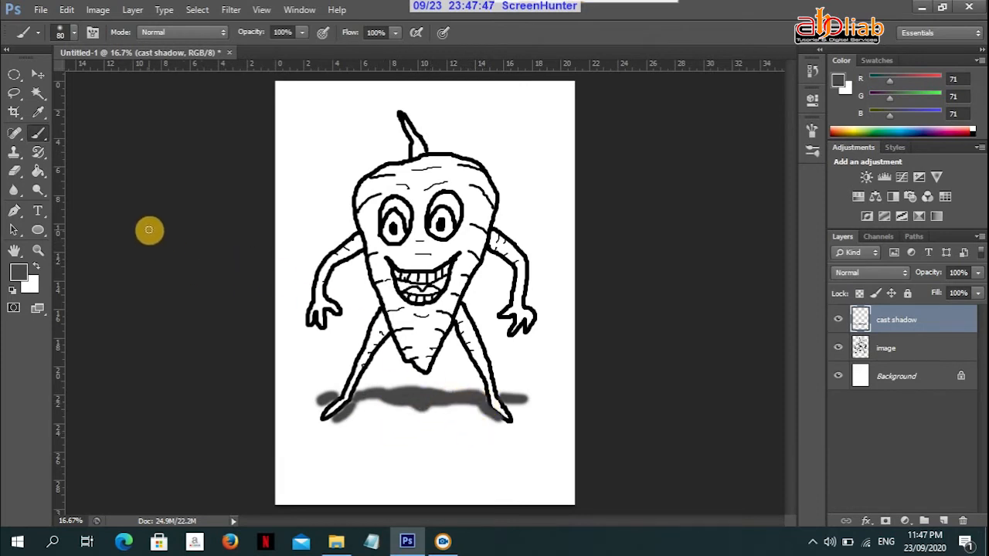
Step: Set the cast shadow layer's blend mode to Exclusion
left_click(38, 74)
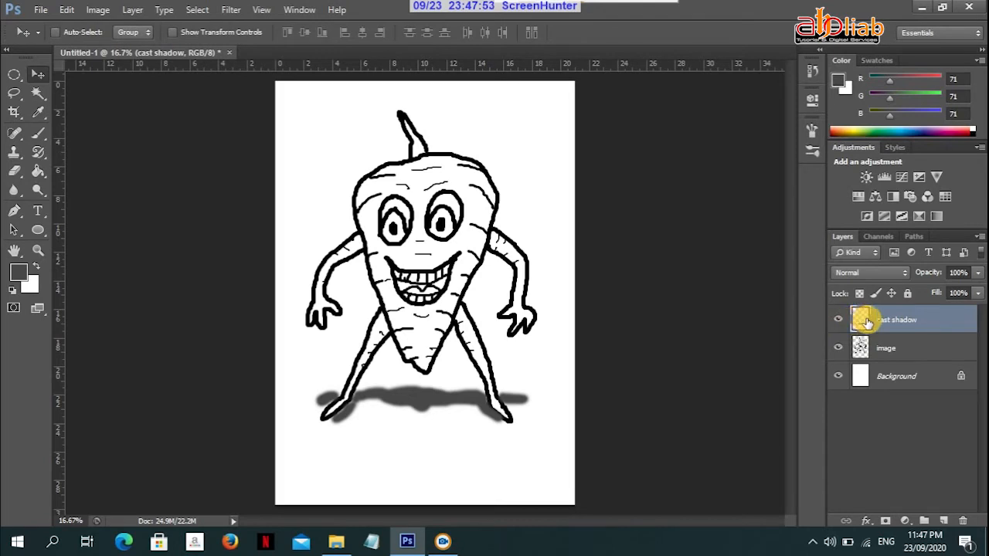
left_click(869, 272)
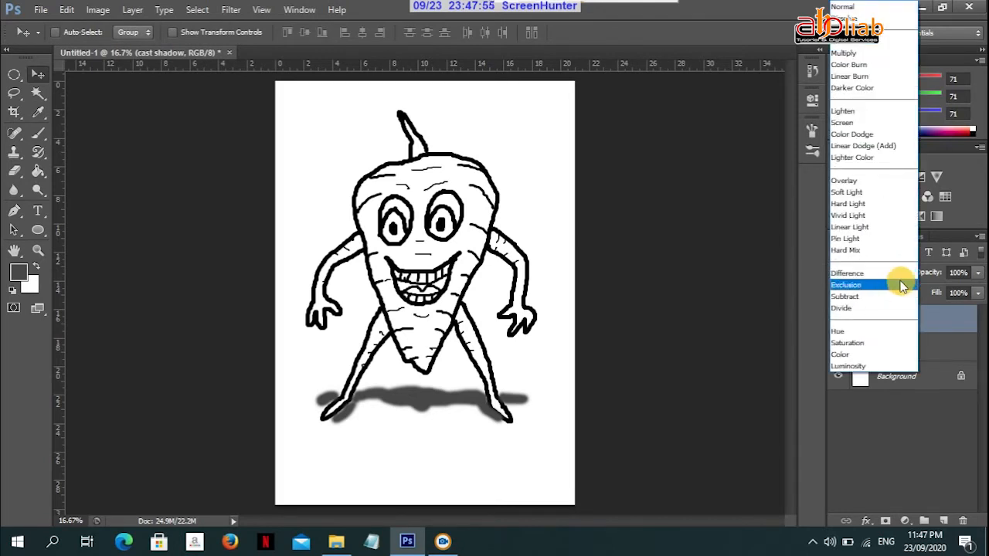
left_click(890, 284)
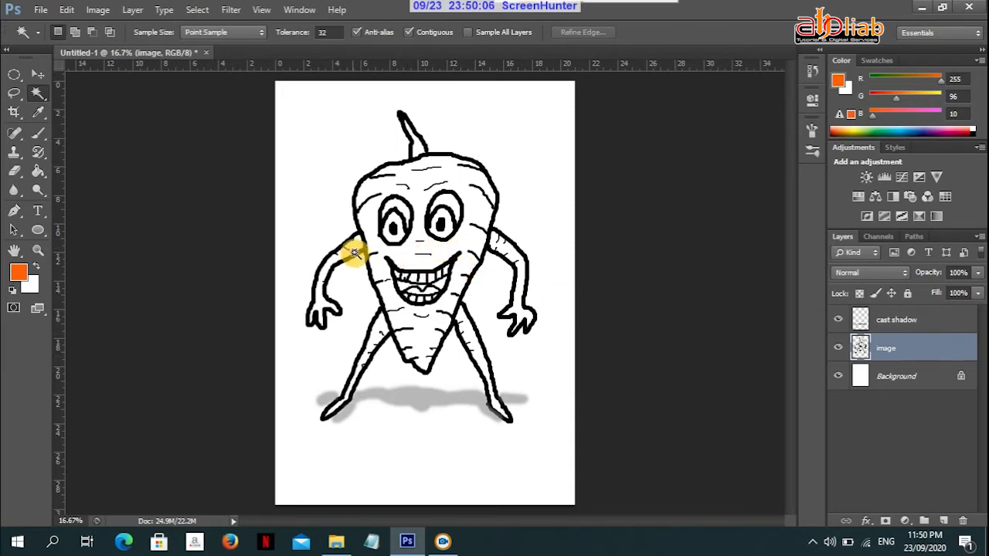
Step: Select the carrot's body area with the Magic Wand and add a new layer named "image color" above the image layer
left_click(412, 252)
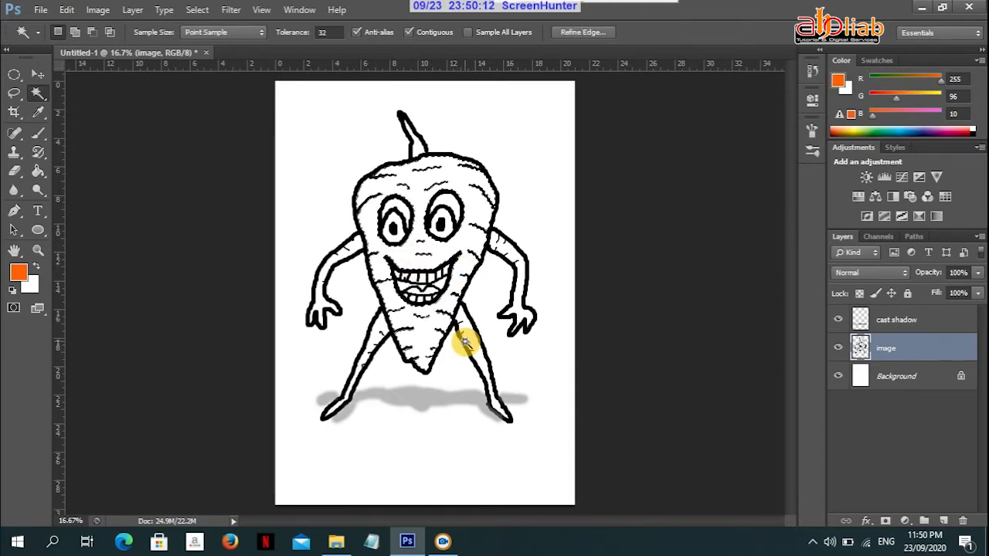
left_click(941, 520)
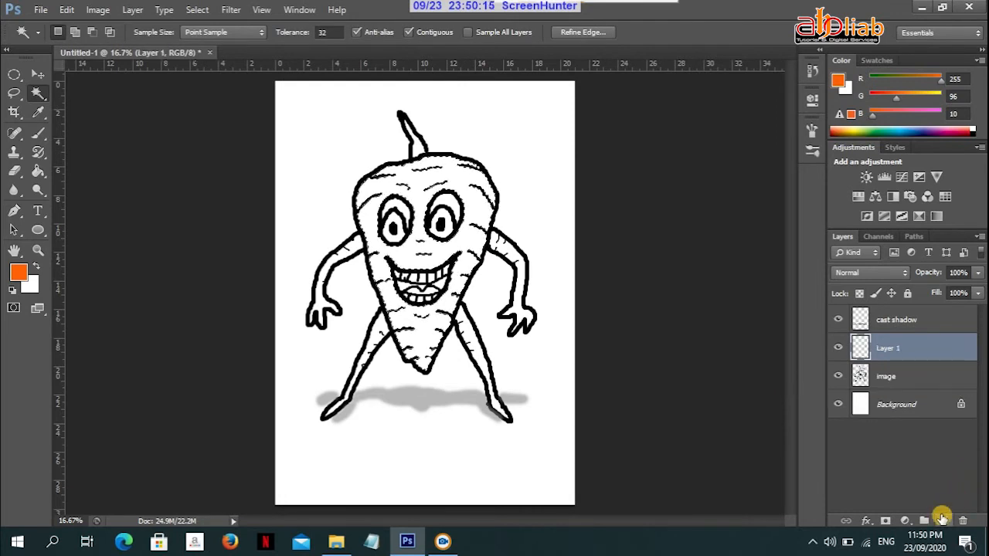
double_click(888, 348)
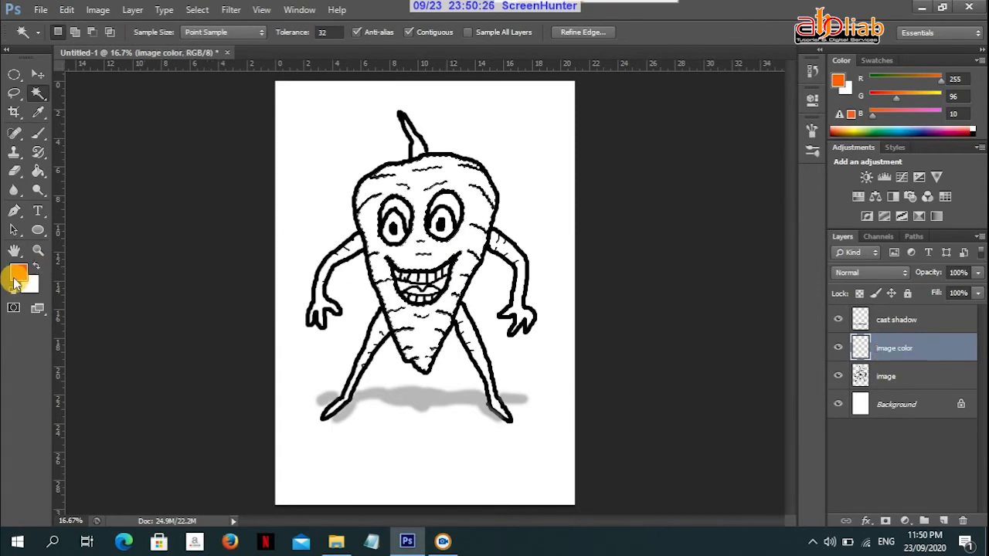
Step: Set the foreground color to orange ff6d1e and fill the selected carrot body on the image color layer with the Paint Bucket
left_click(15, 277)
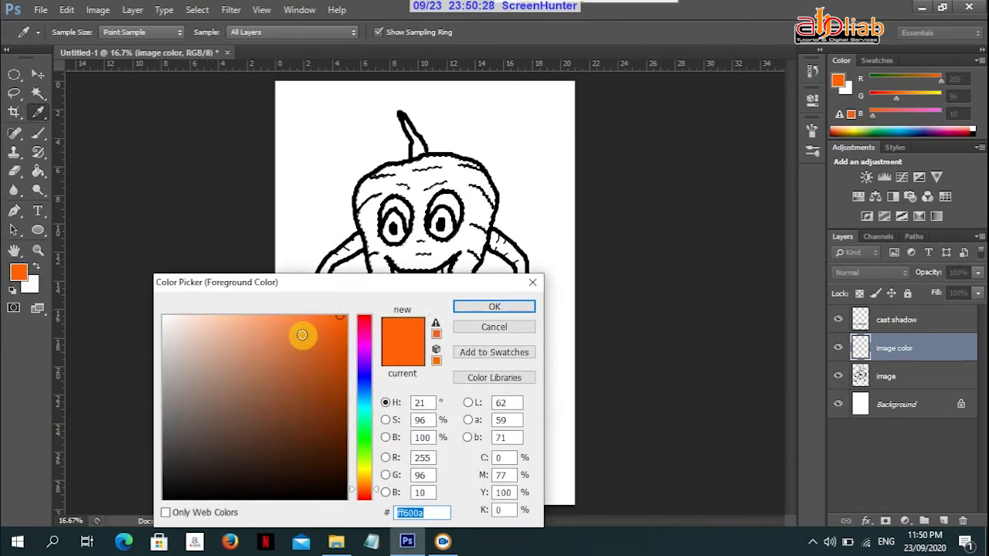
left_click_drag(335, 318, 325, 315)
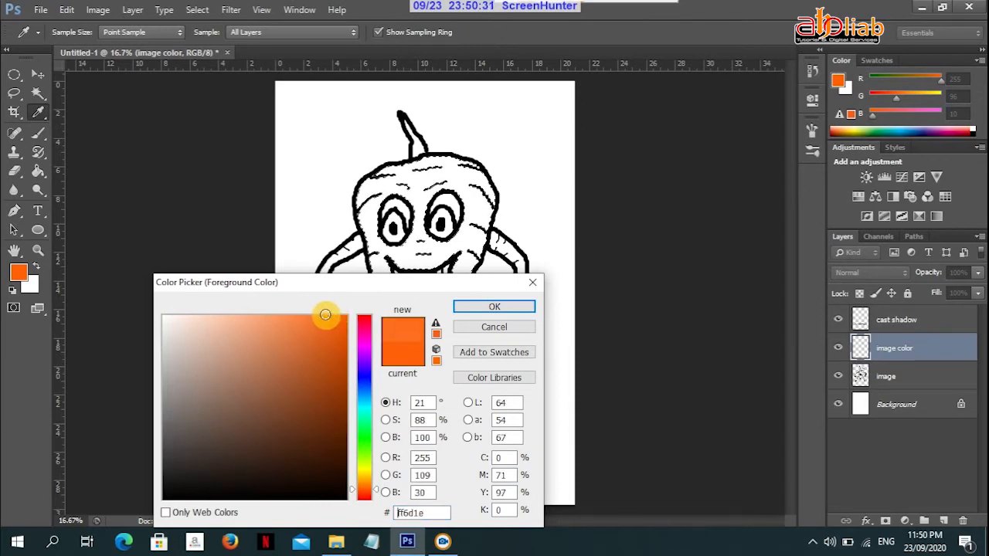
left_click(495, 308)
key("w")
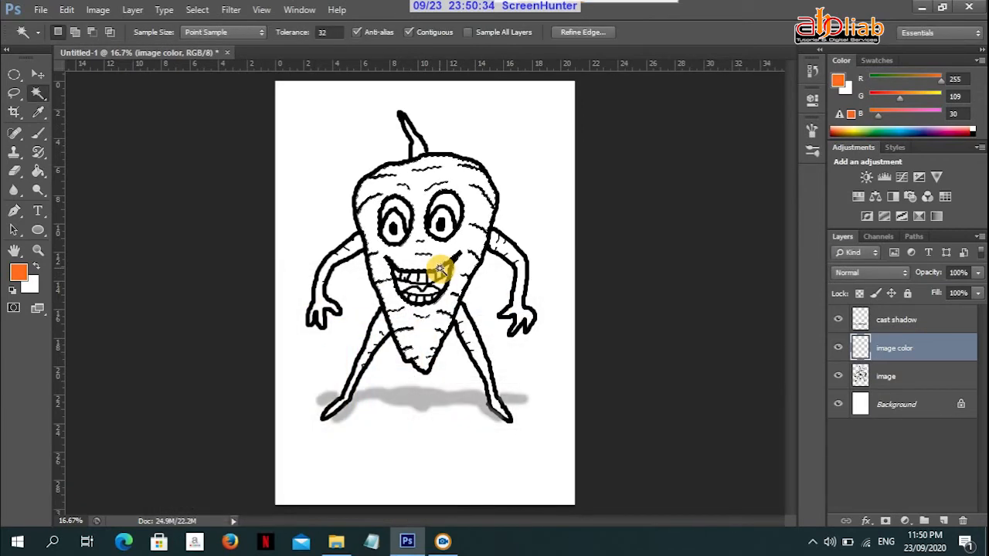
left_click(38, 171)
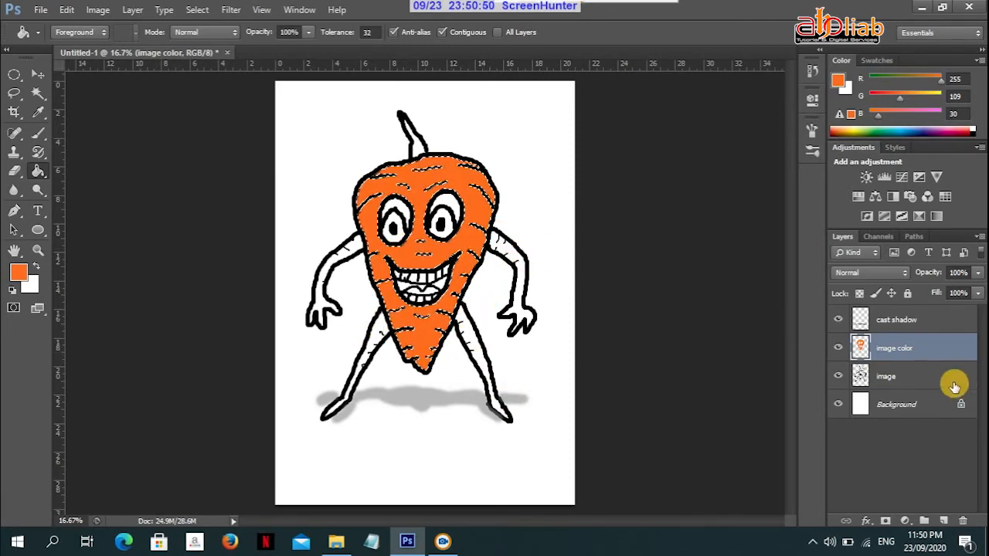
Step: Select the arms and legs on the image layer with the Magic Wand and fill them with orange on the image color layer
left_click(898, 376)
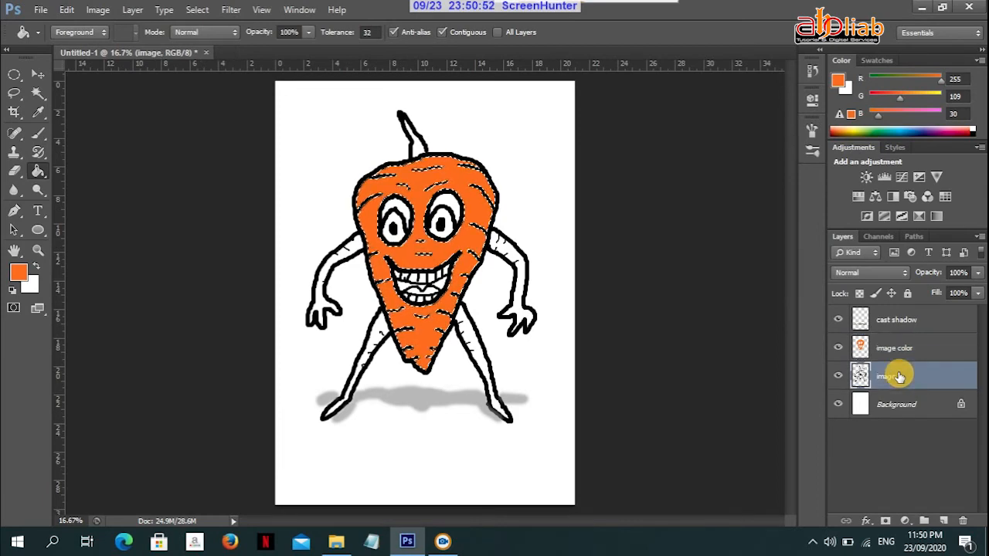
left_click(36, 95)
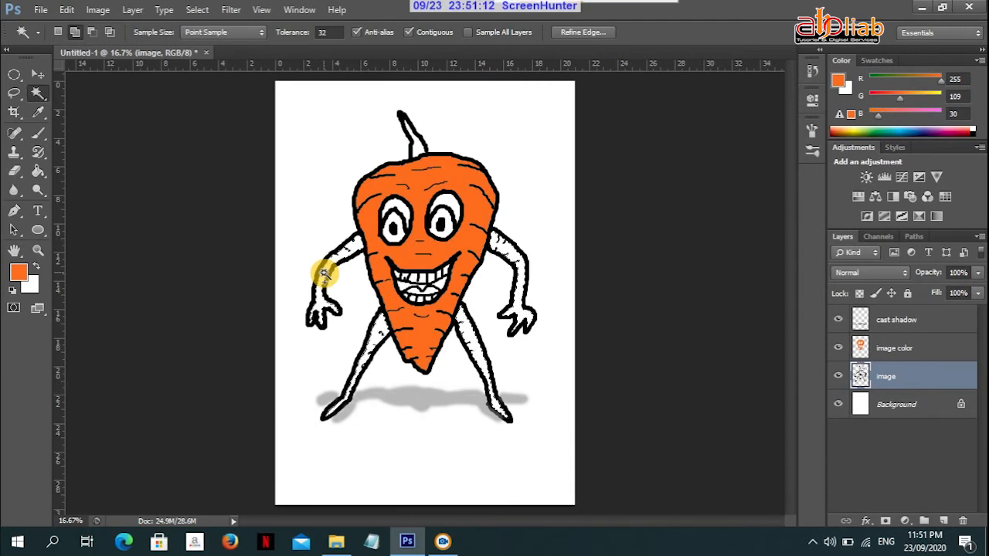
left_click(932, 342)
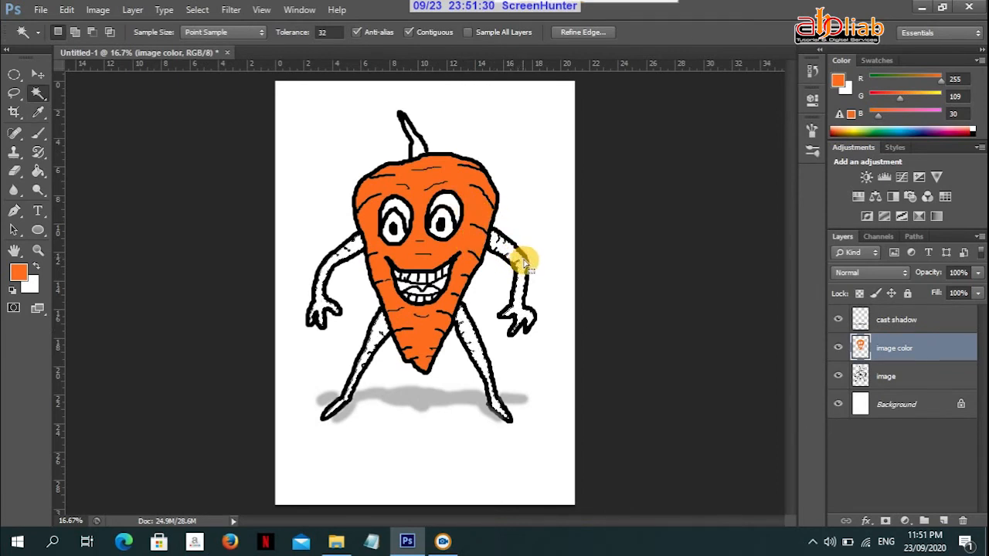
key("g")
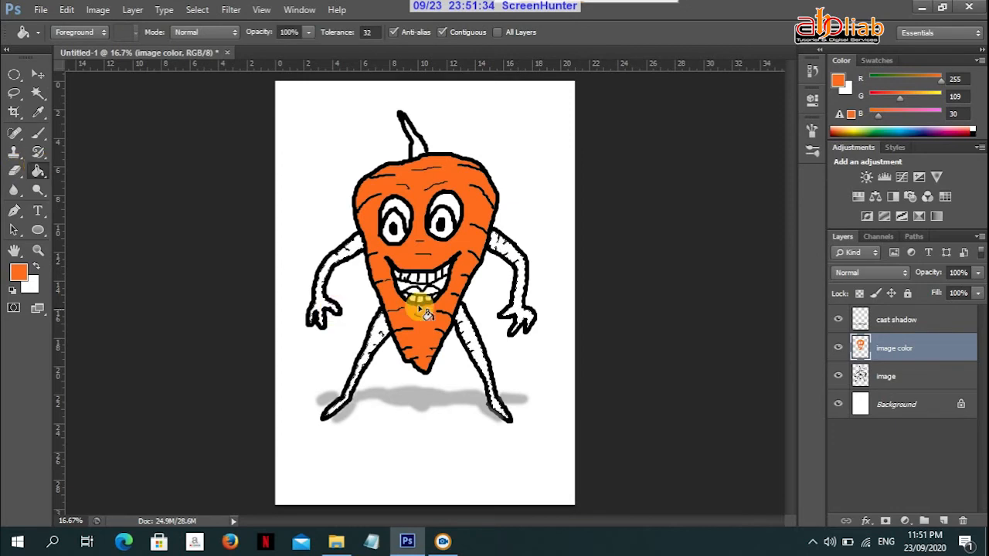
left_click(513, 261)
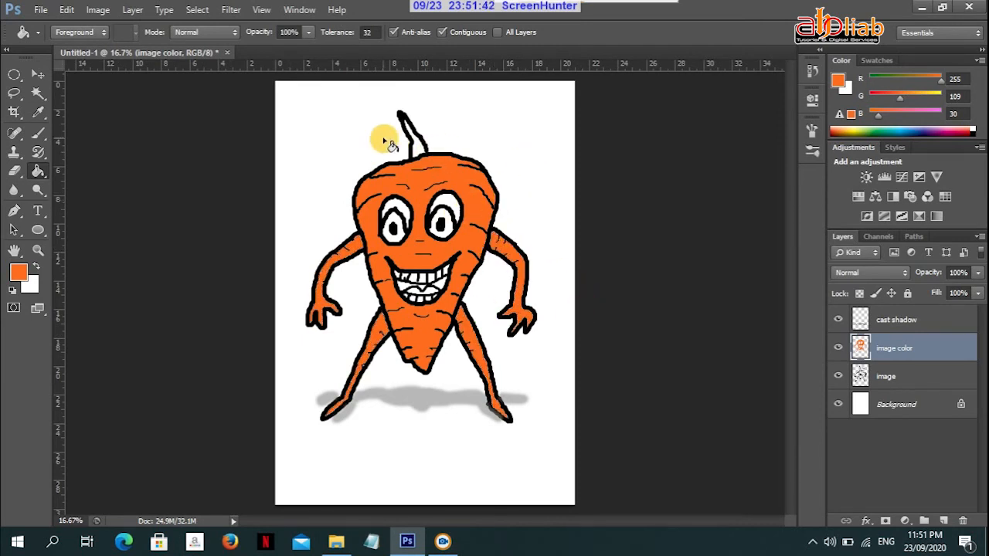
Step: Select the tongue area inside the mouth from the image layer with the Magic Wand
left_click(37, 73)
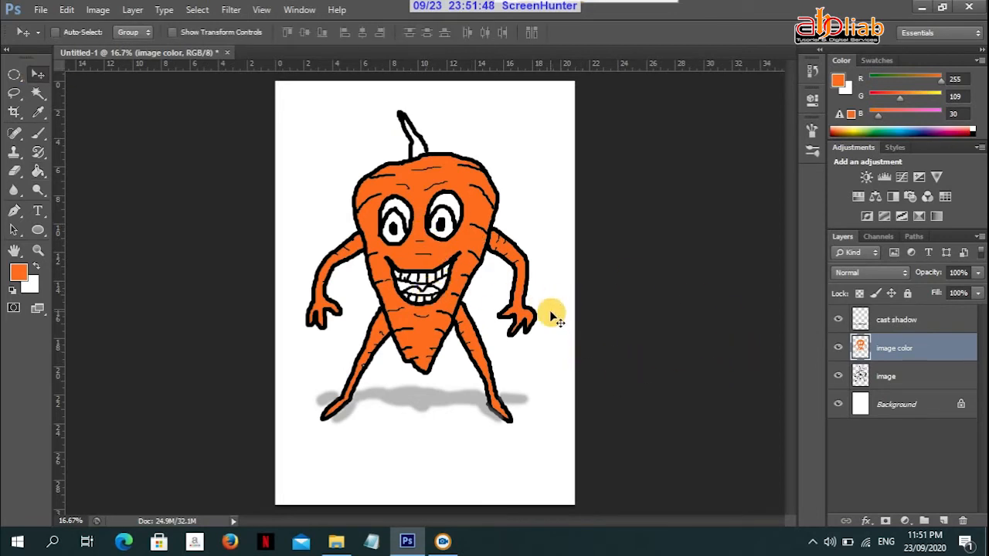
key("z")
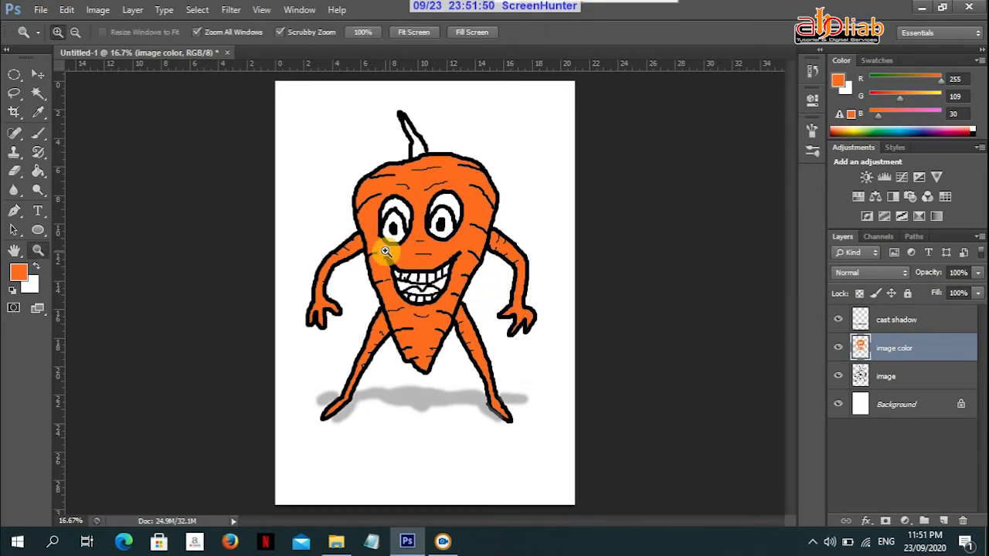
left_click(397, 280)
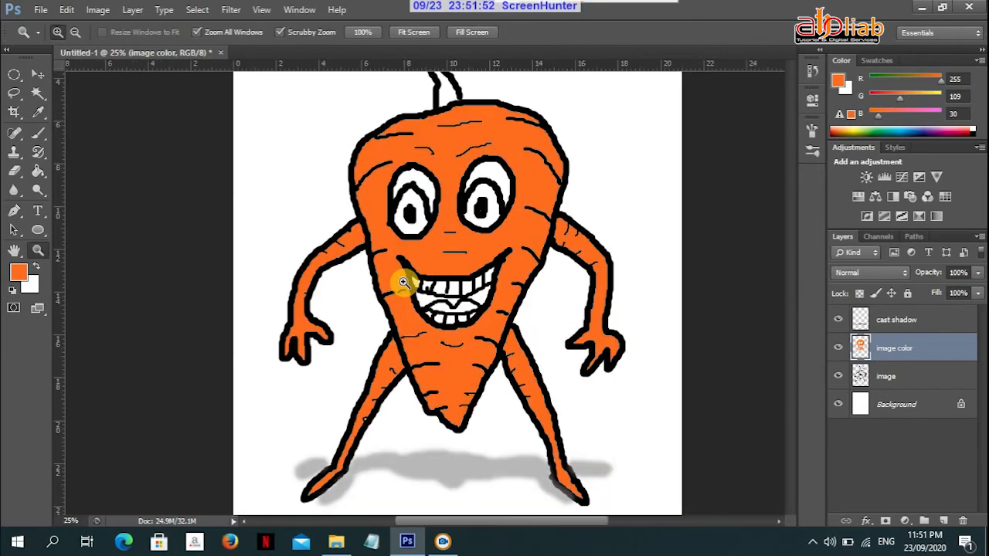
left_click(403, 283)
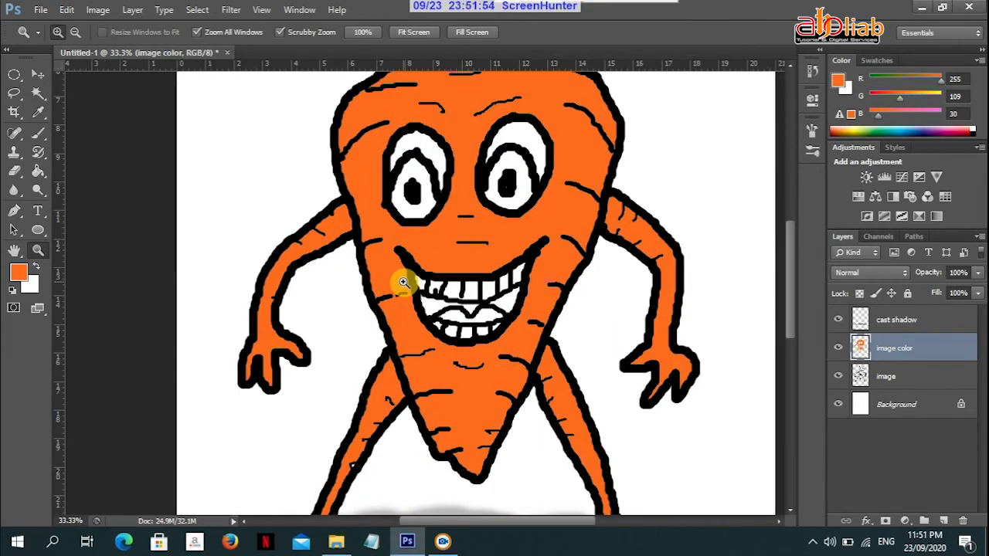
left_click(38, 75)
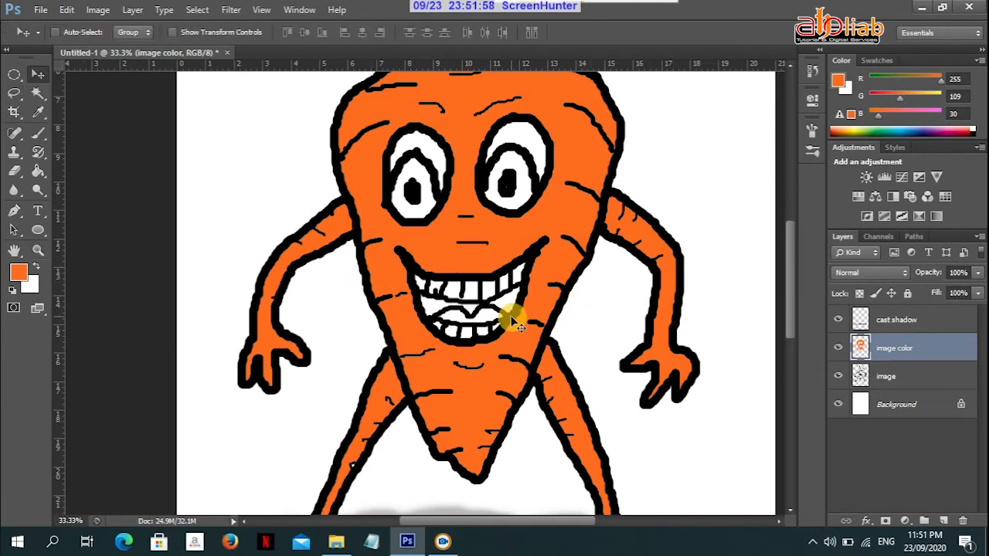
left_click(892, 377)
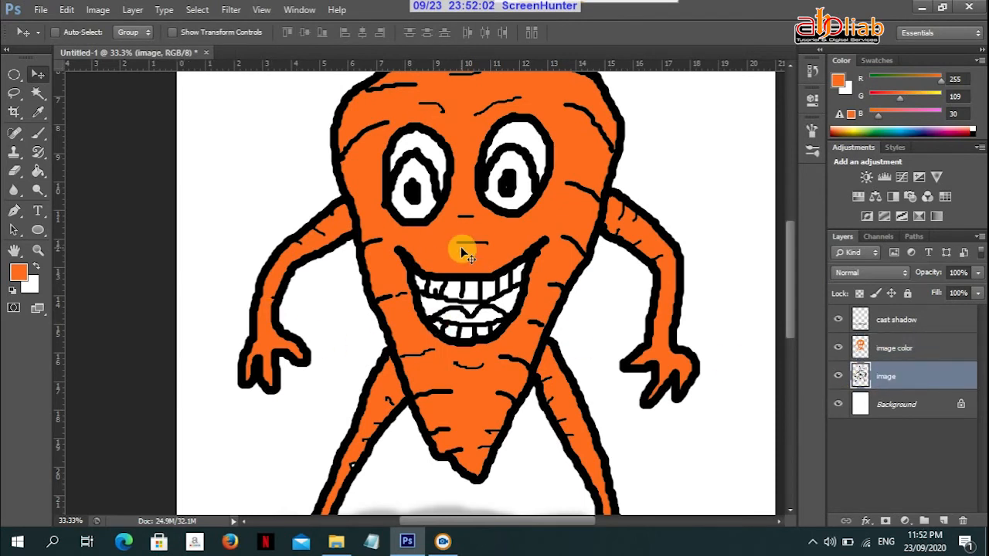
left_click(38, 93)
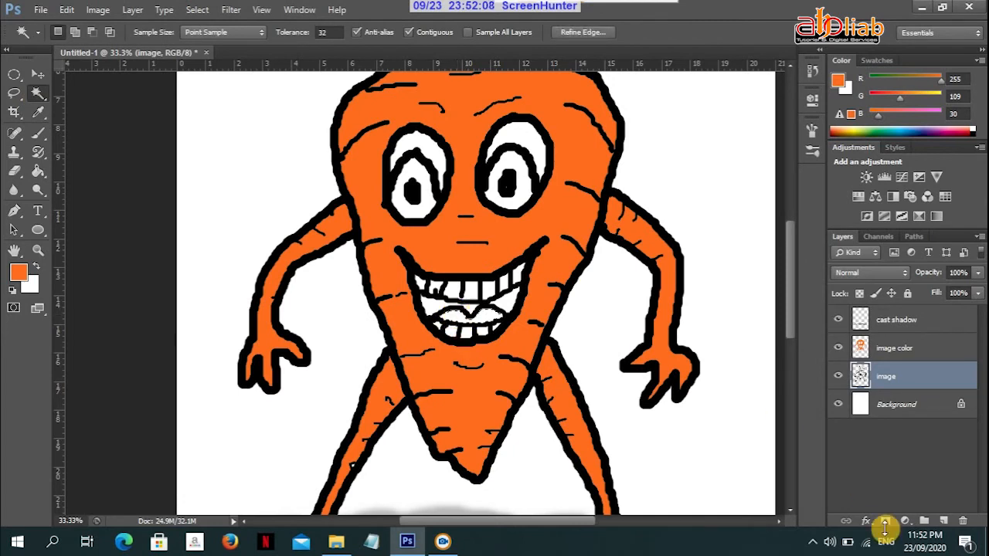
Step: Add a new layer directly above the image layer and name it "tounge"
left_click(946, 523)
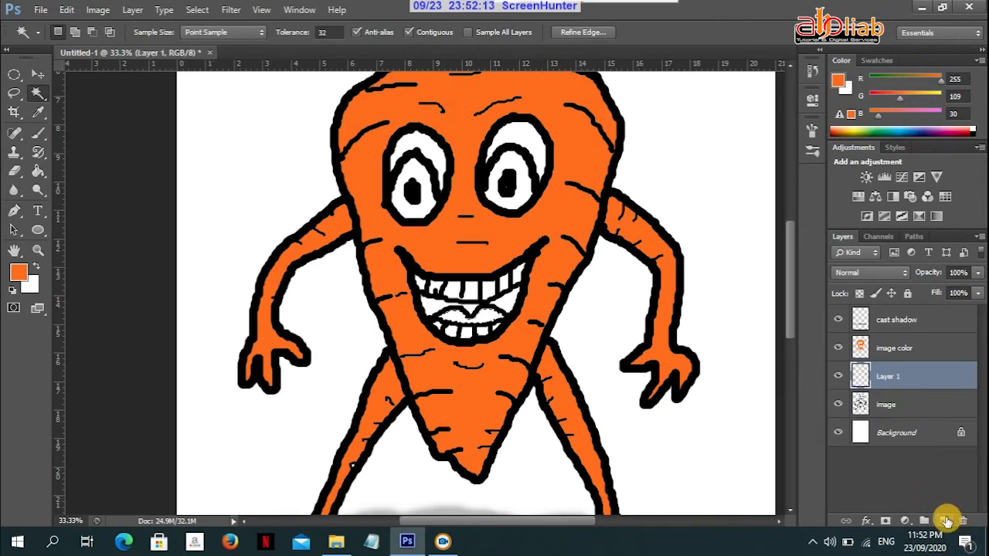
double_click(882, 377)
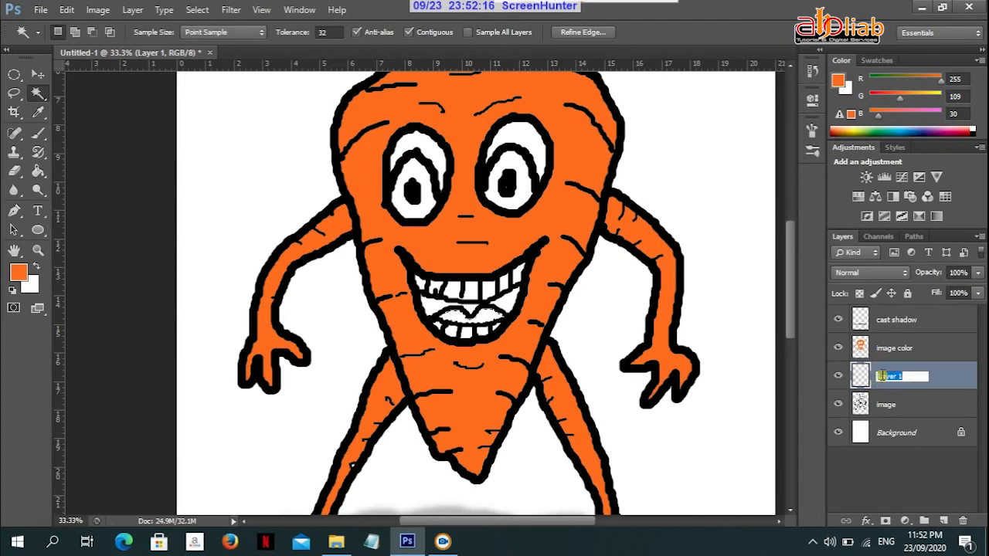
key("BackSpace")
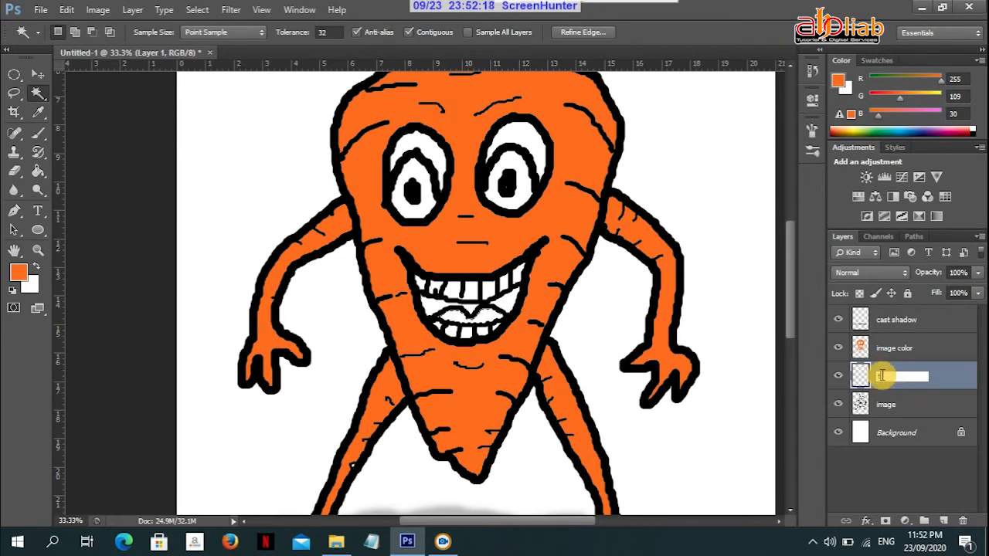
type("tounge")
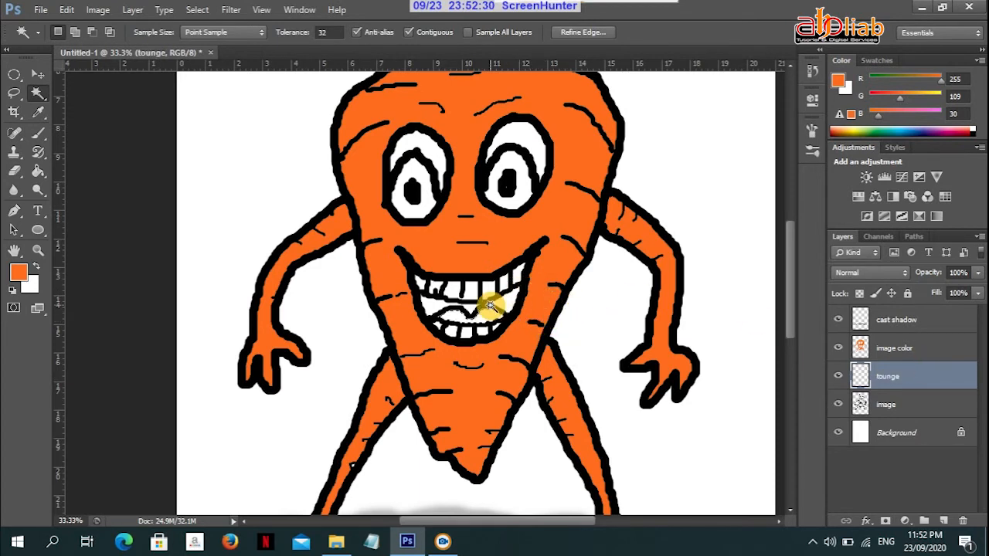
Step: Set the foreground color to red ff0000 and fill the selected tongue on the tounge layer with the Paint Bucket
left_click(19, 273)
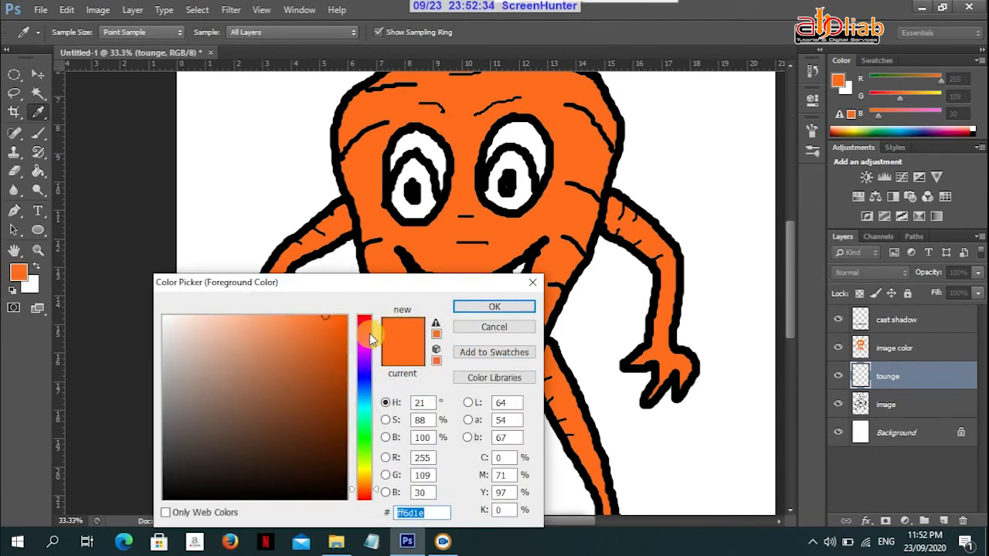
mouse_move(364, 333)
left_mouse_down()
mouse_move(364, 314)
mouse_move(353, 309)
left_mouse_up()
left_click(496, 305)
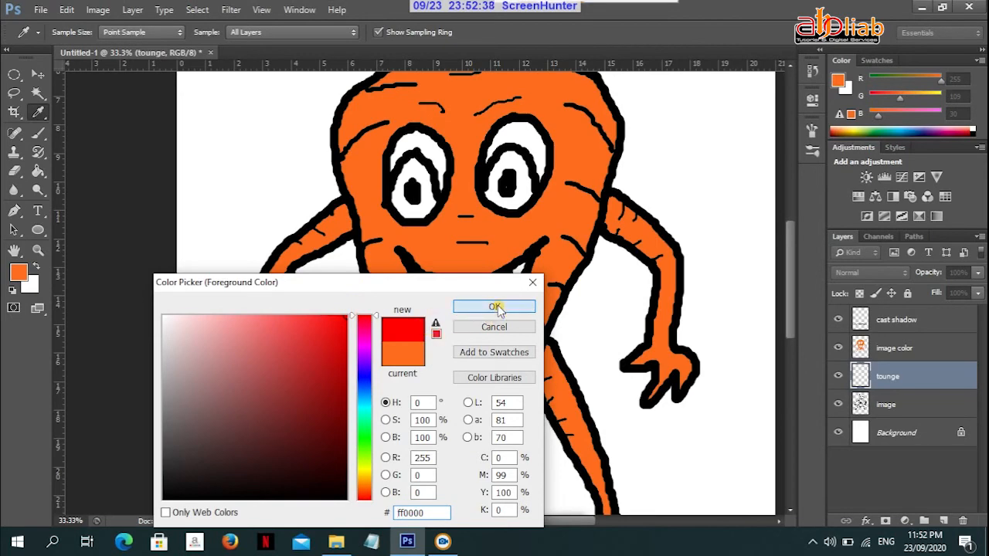
key("g")
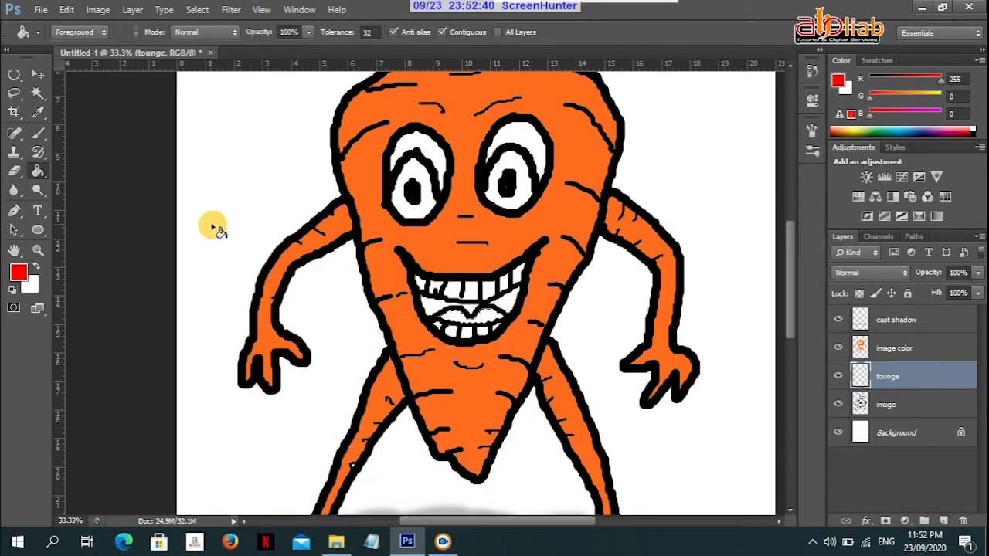
left_click(458, 323)
left_click(485, 317)
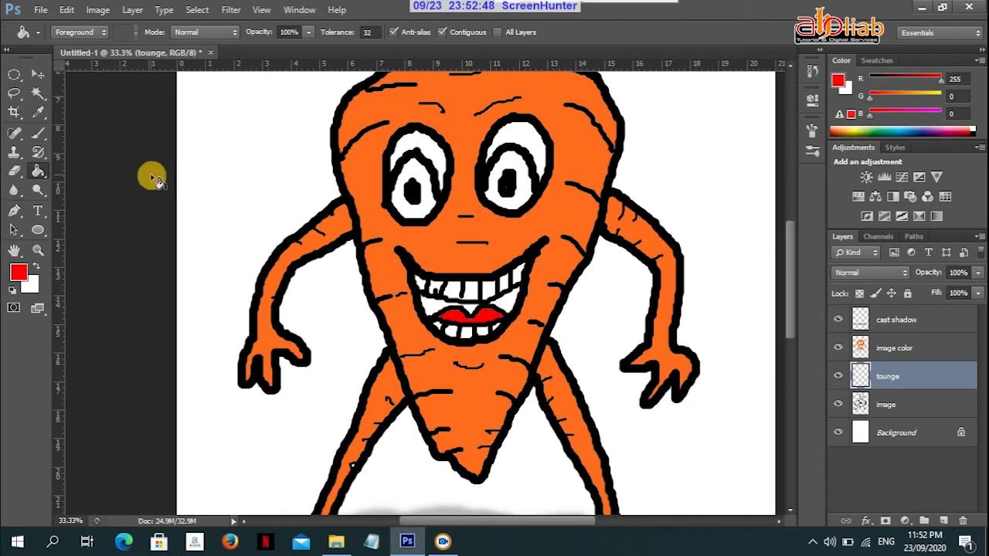
Step: Select the inner mouth area around the tongue from the image layer with the Magic Wand
left_click(37, 78)
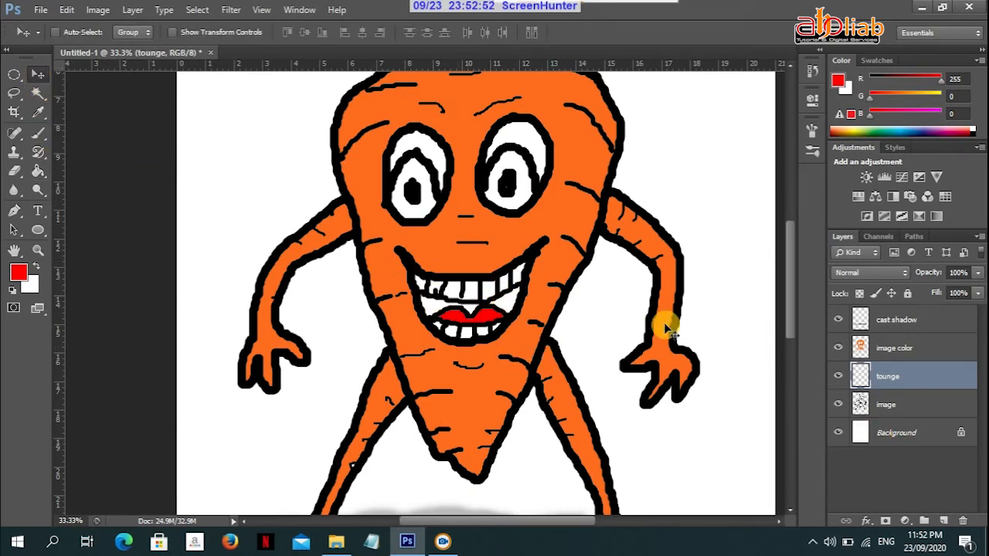
left_click(917, 400)
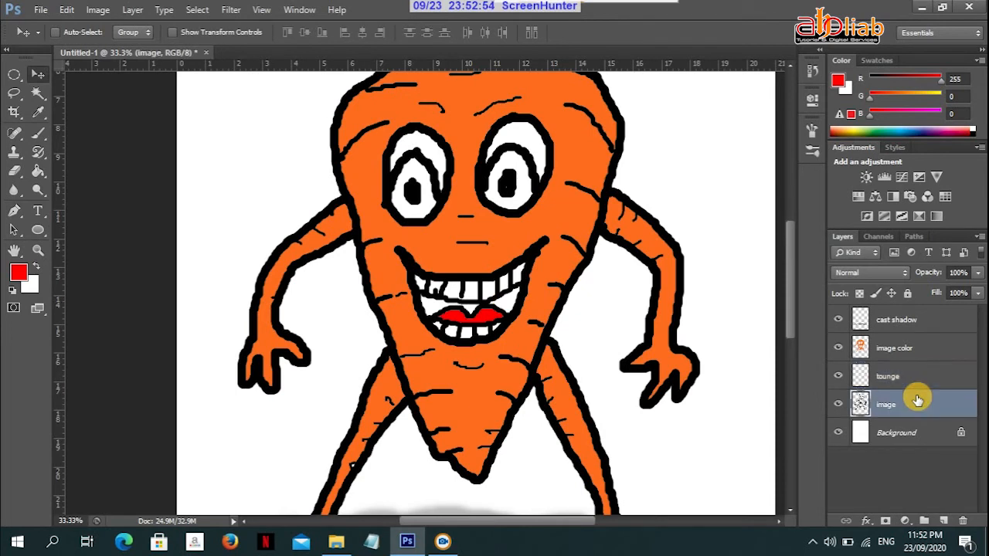
left_click(35, 94)
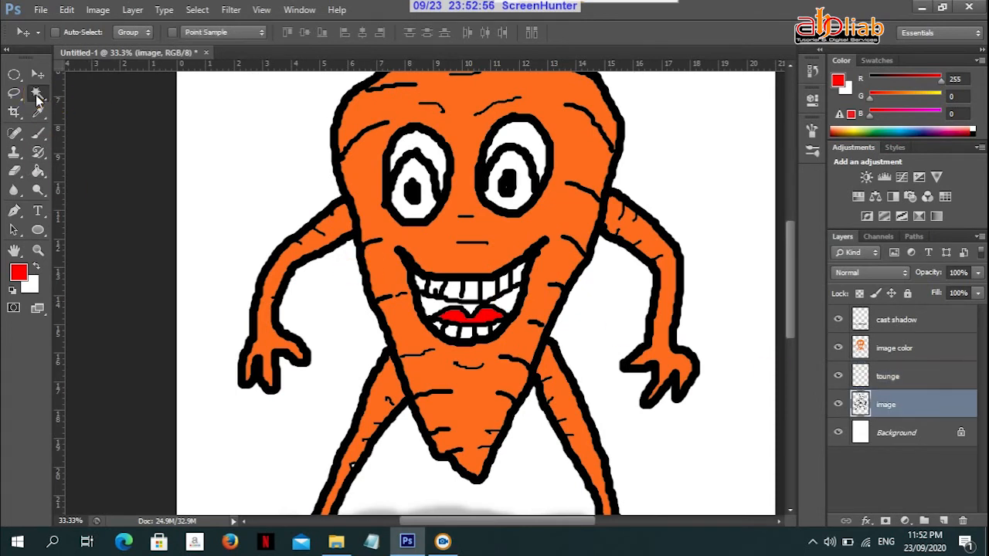
left_click(430, 306)
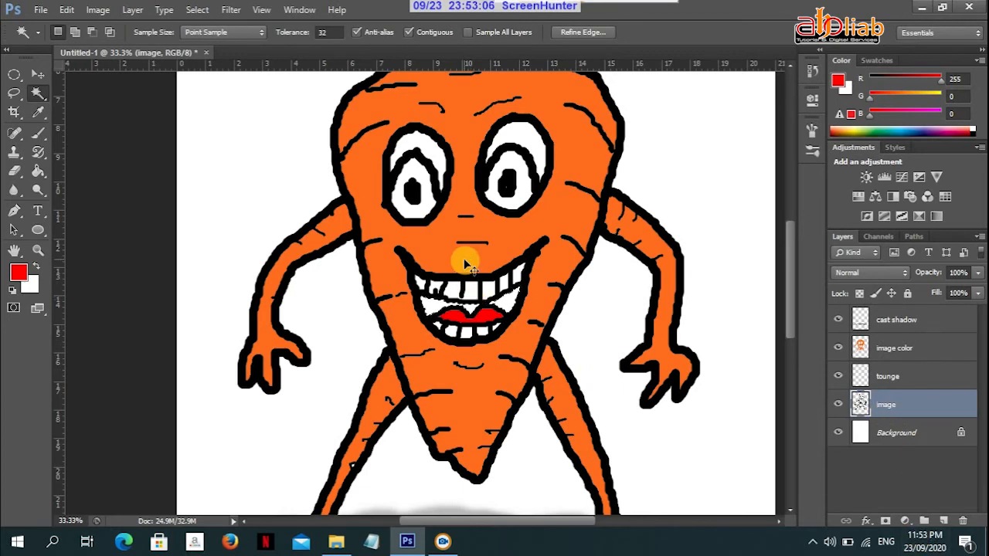
Step: Add a new layer directly above the image layer and name it "mouth"
key("ctrl+shift+n")
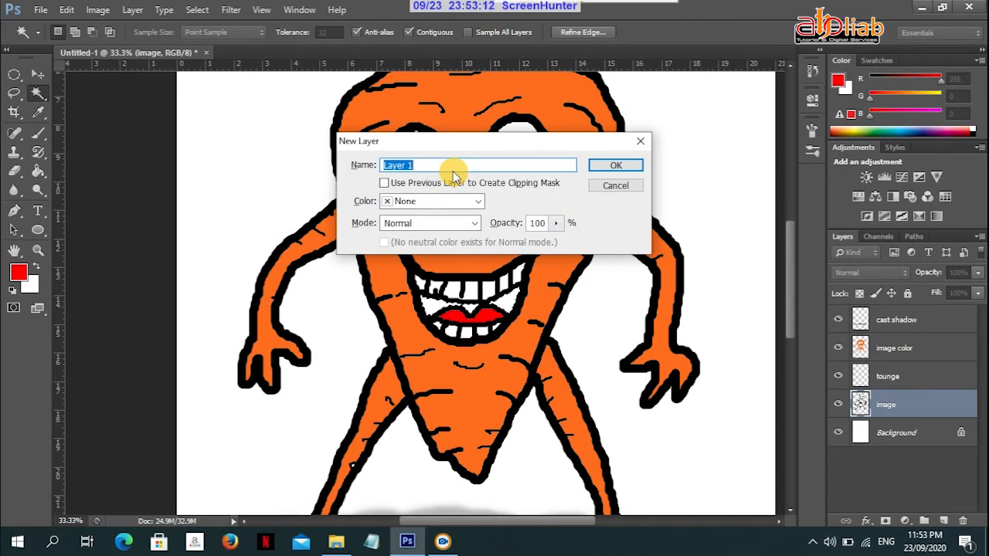
type("mouth")
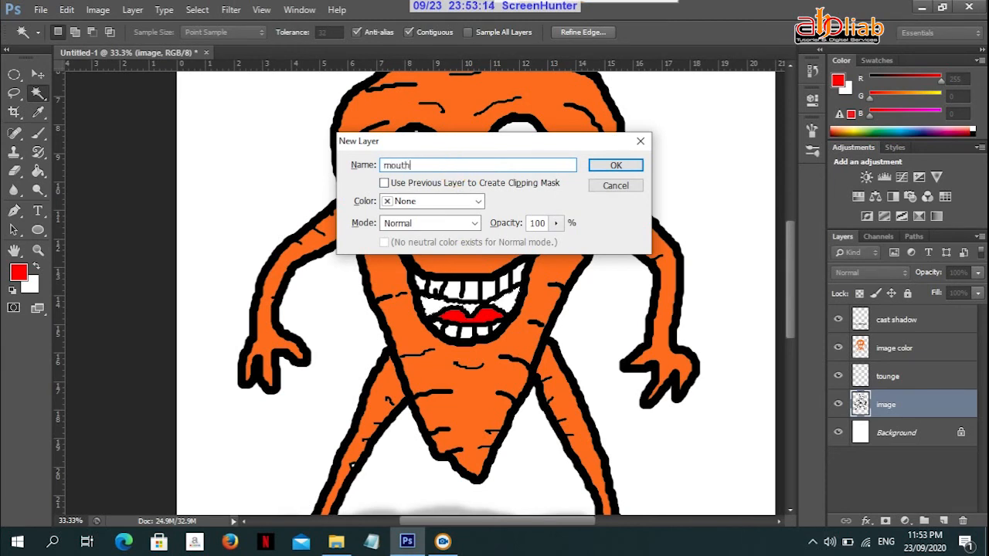
key("Return")
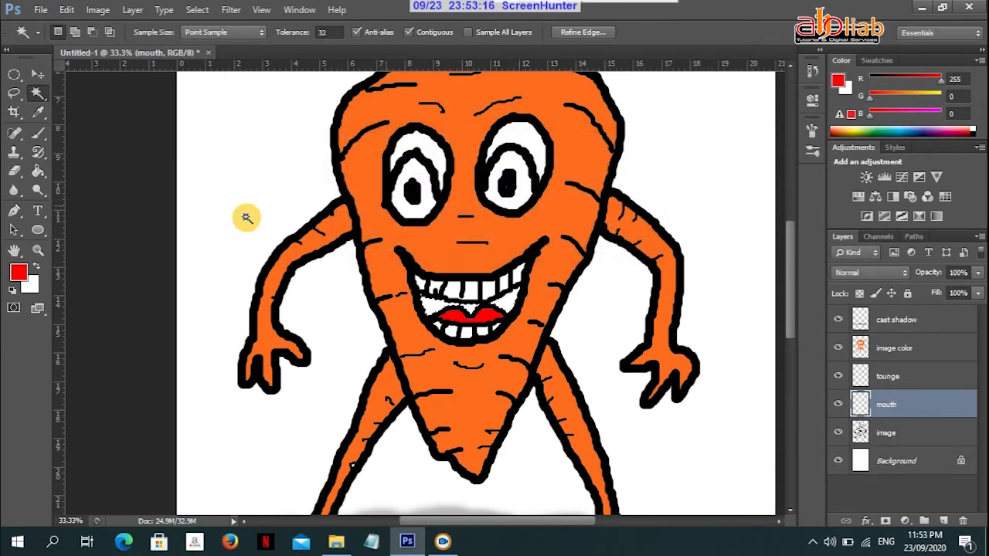
Step: Set the foreground color to dark red 9a1f1f and fill the selected mouth interior on the mouth layer with the Paint Bucket
left_click(17, 273)
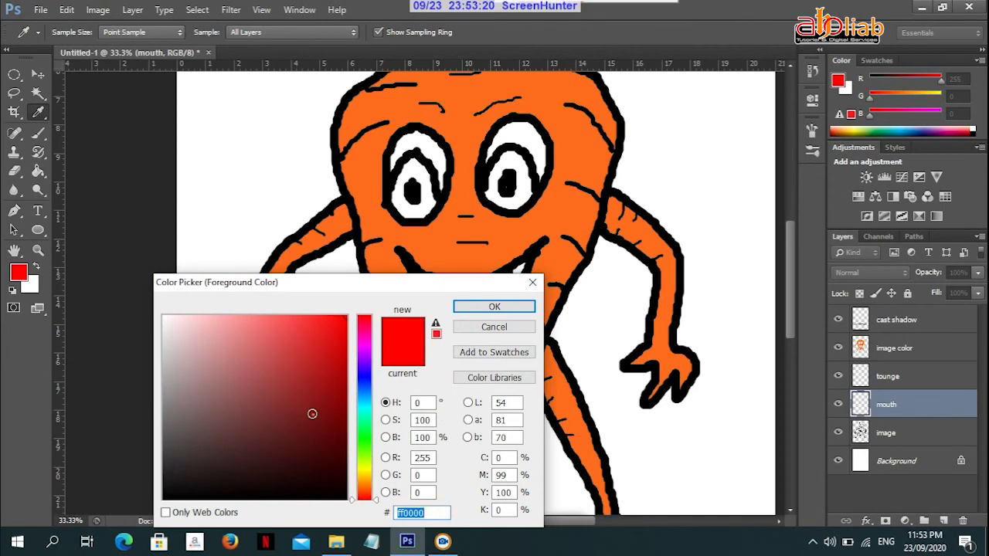
left_click_drag(312, 414, 309, 388)
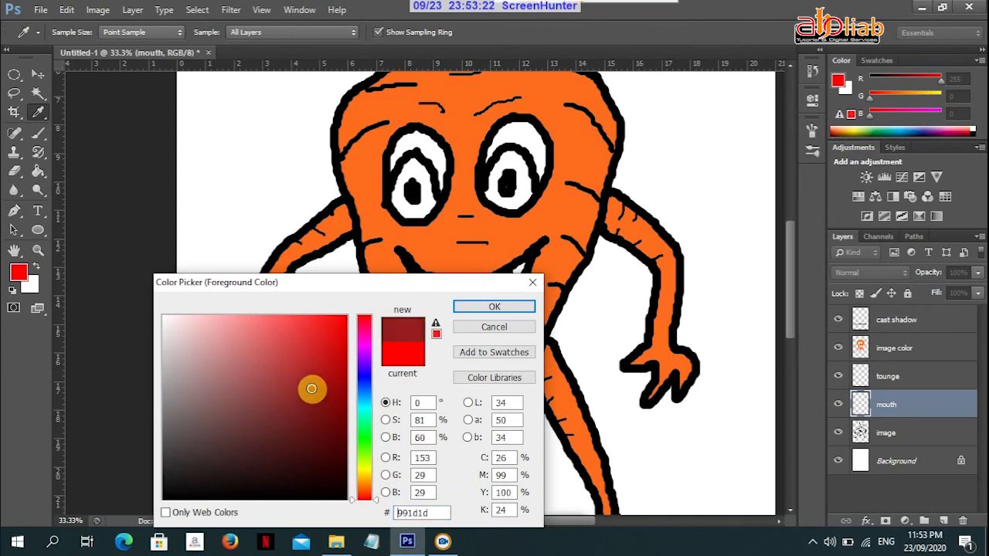
left_click(502, 308)
key("w")
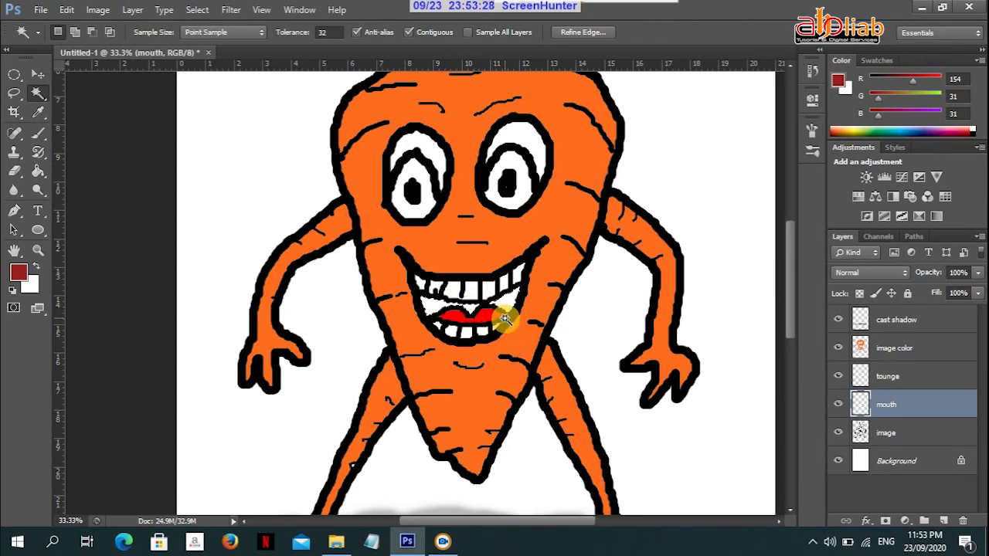
key("g")
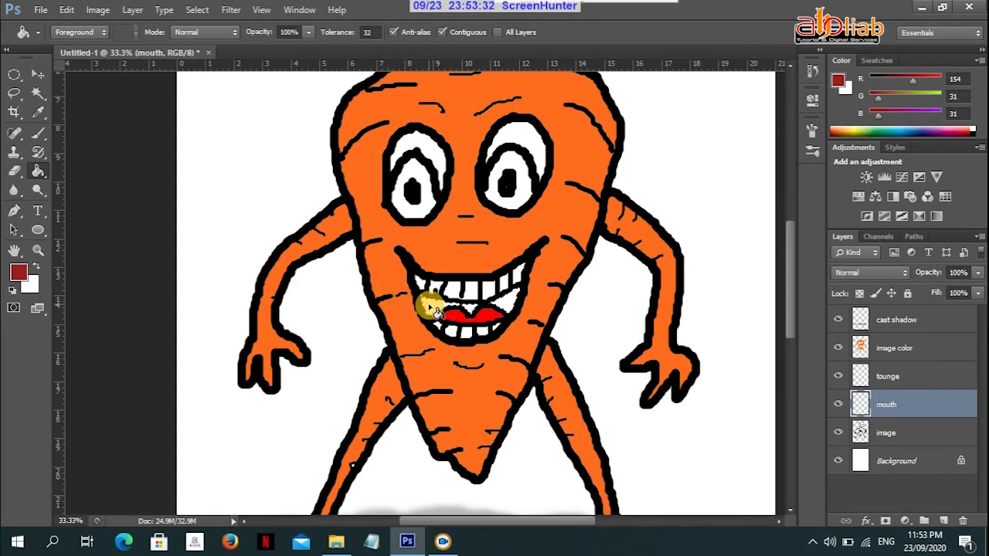
left_click(436, 310)
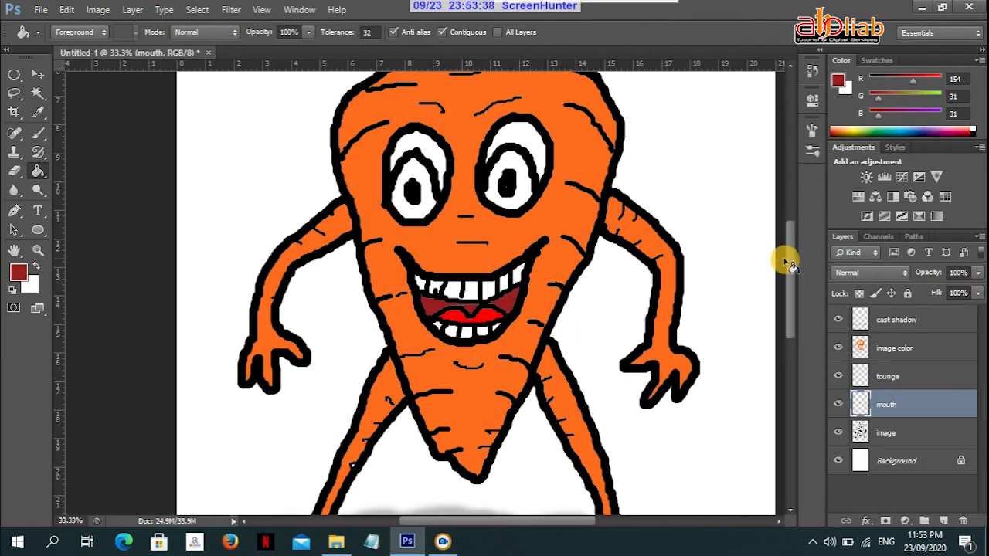
Step: Select the white iris areas around both pupils from the image layer with the Magic Wand
left_click_drag(790, 270, 784, 240)
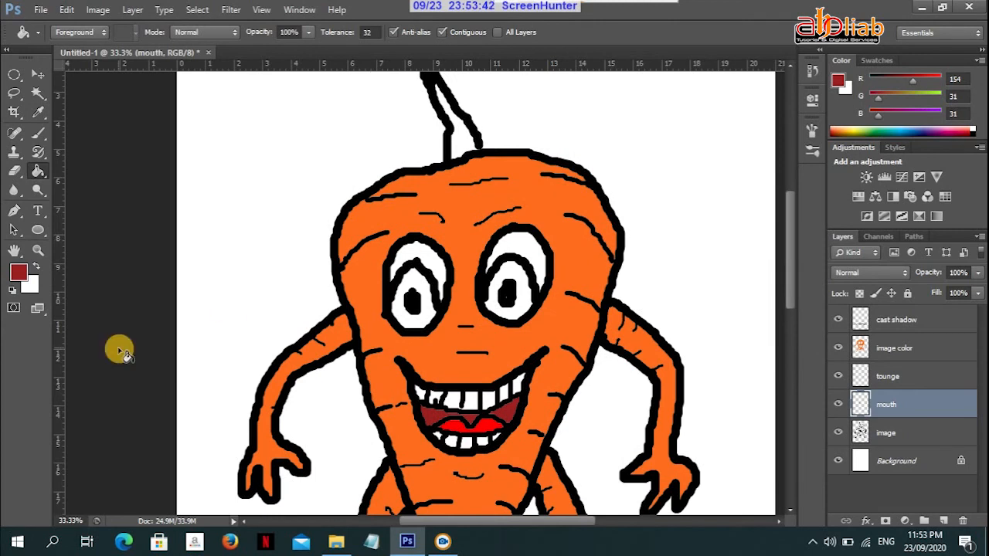
left_click(896, 433)
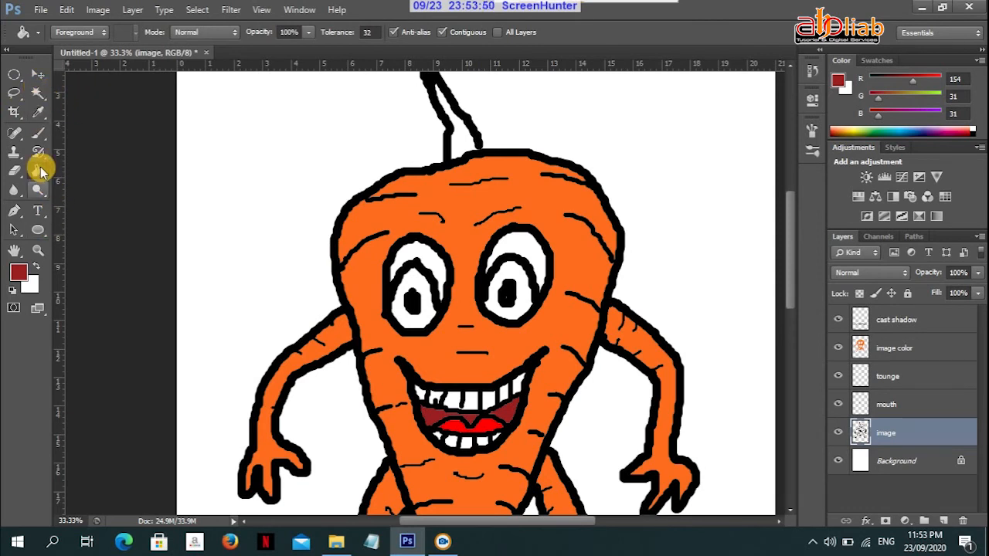
left_click(38, 94)
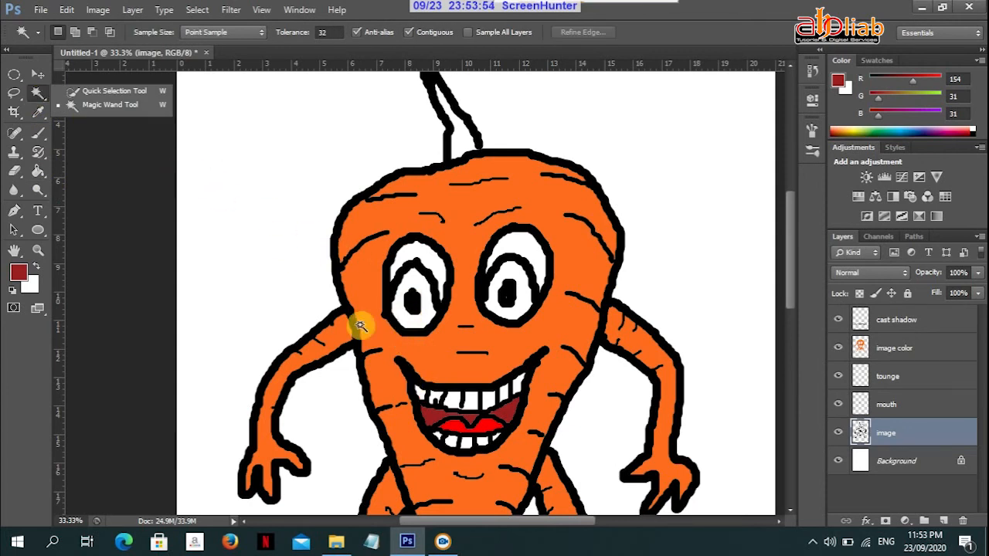
left_click(410, 320)
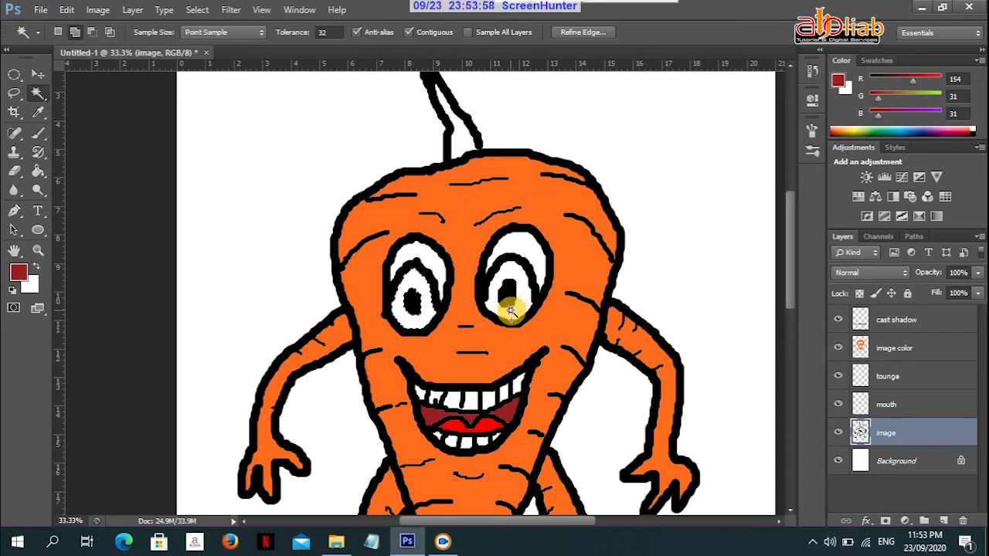
left_click(510, 309, "shift")
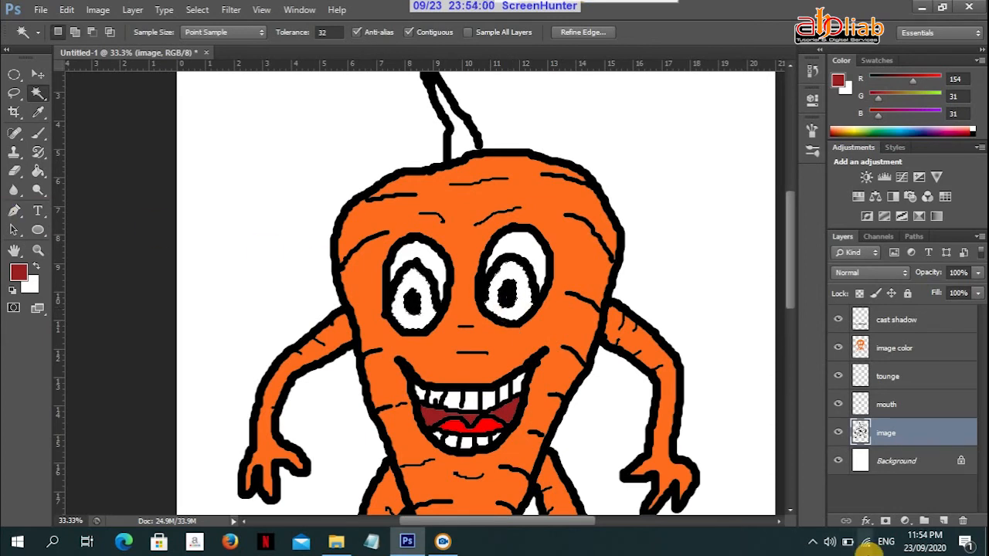
Step: Add a new layer directly above the image layer and name it "eyes"
left_click(942, 519)
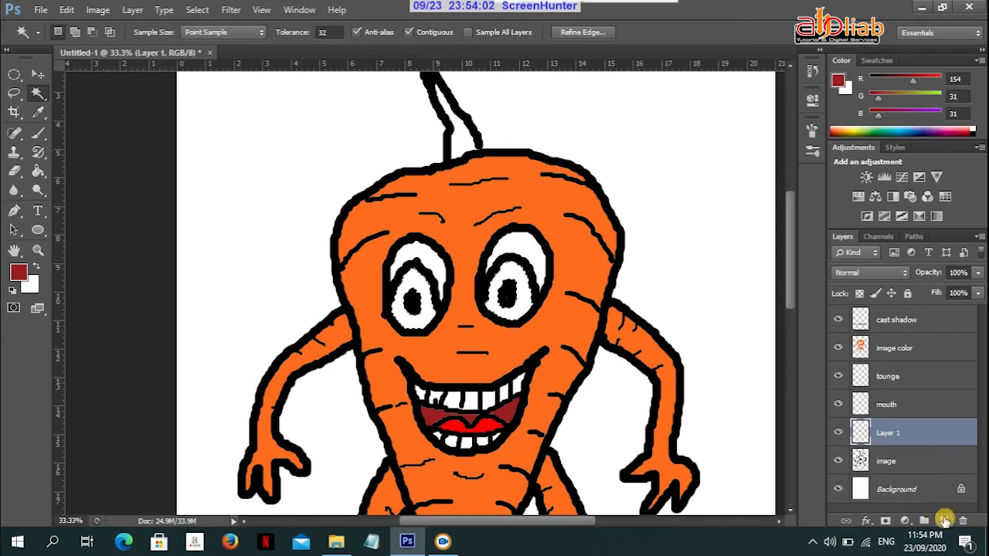
double_click(892, 433)
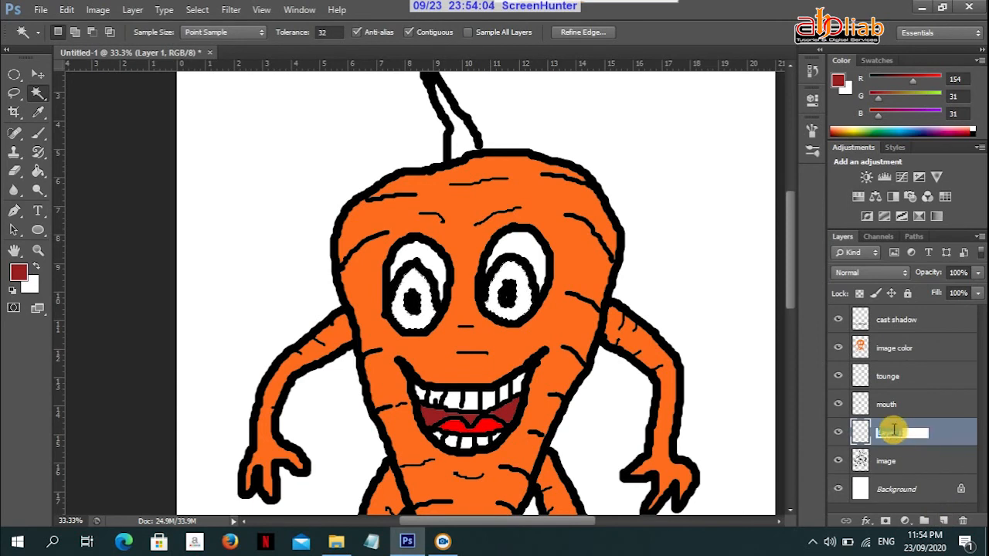
type("eyes")
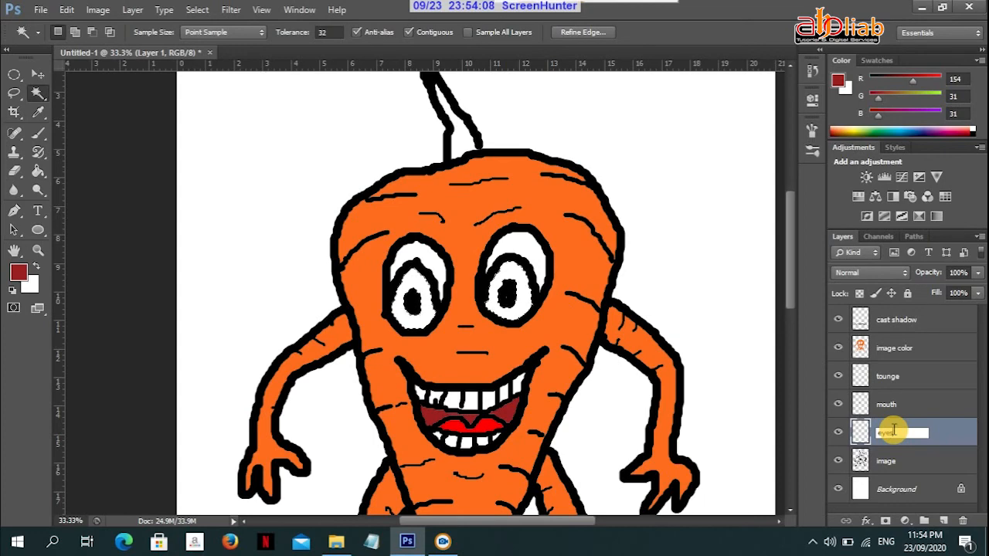
key("Return")
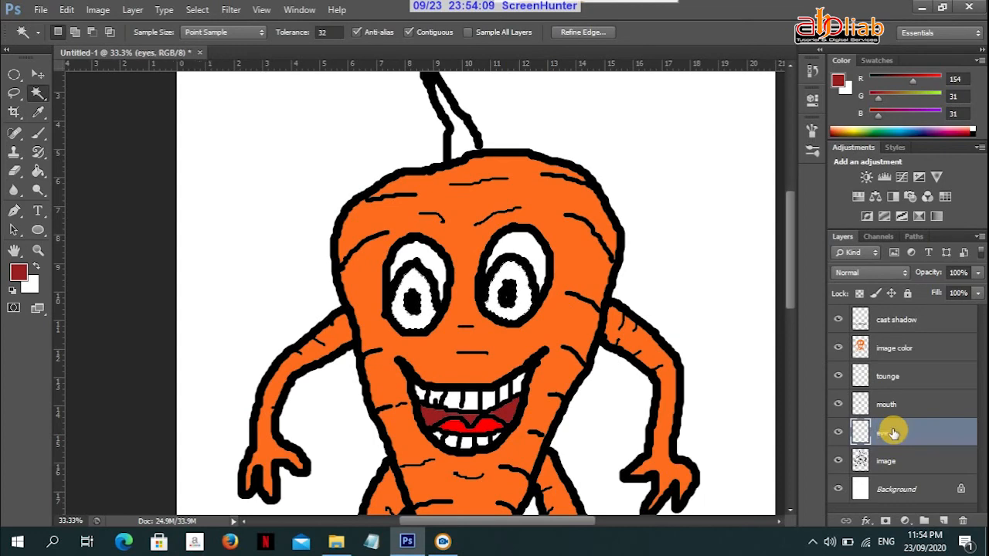
Step: Set the foreground color to light yellow (RGB 255, 213, 111) and fill both selected irises on the eyes layer with the Paint Bucket
left_click(17, 271)
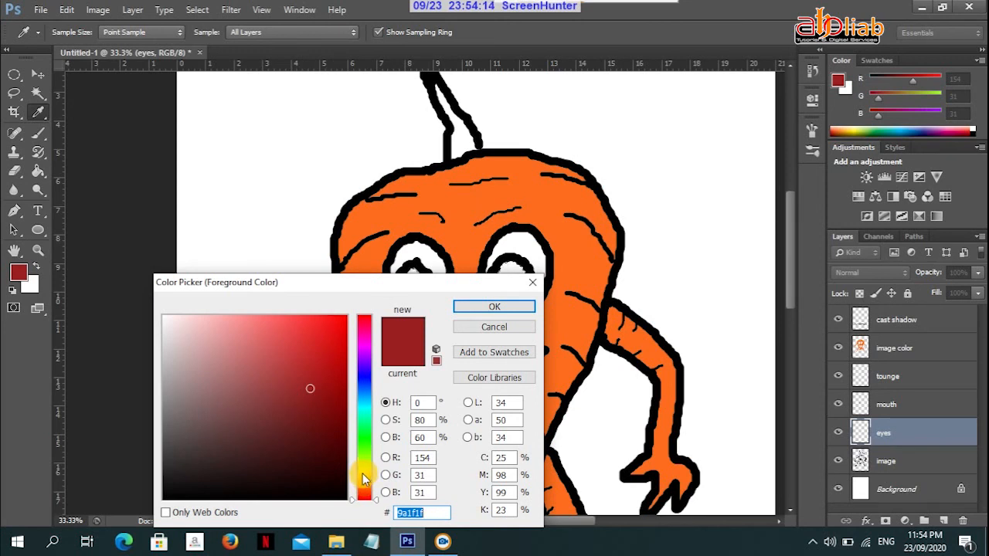
left_click(363, 475)
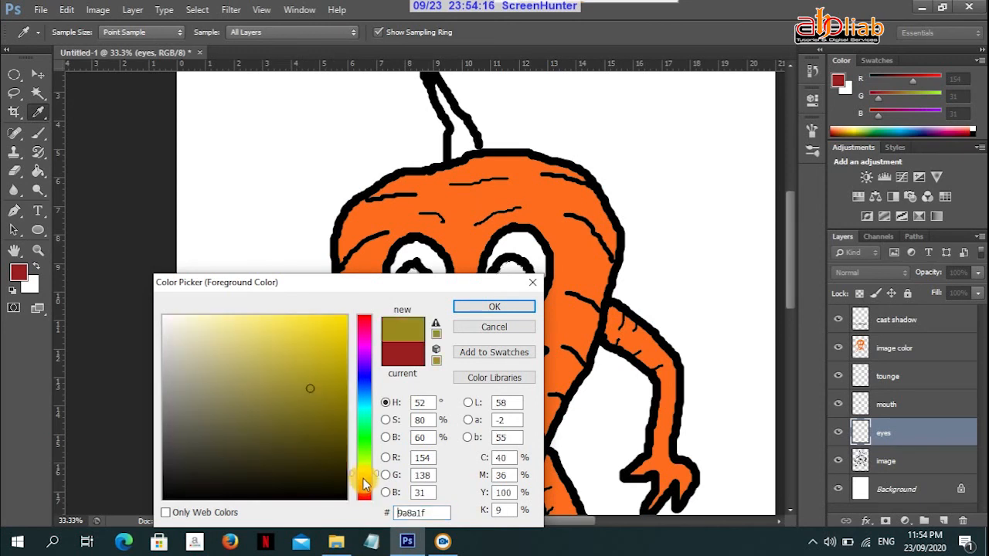
left_click(363, 479)
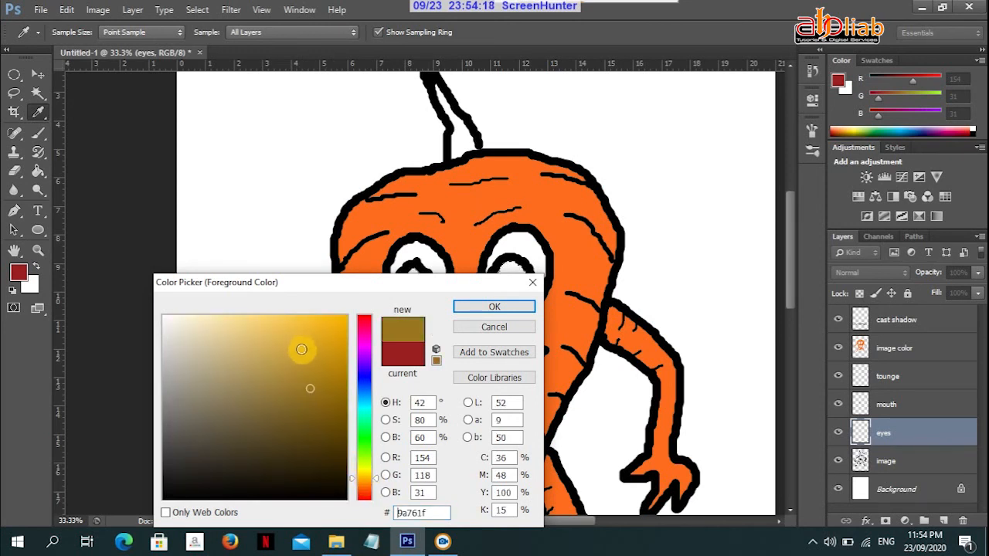
mouse_move(304, 351)
left_mouse_down()
mouse_move(279, 302)
mouse_move(292, 307)
mouse_move(265, 306)
left_mouse_up()
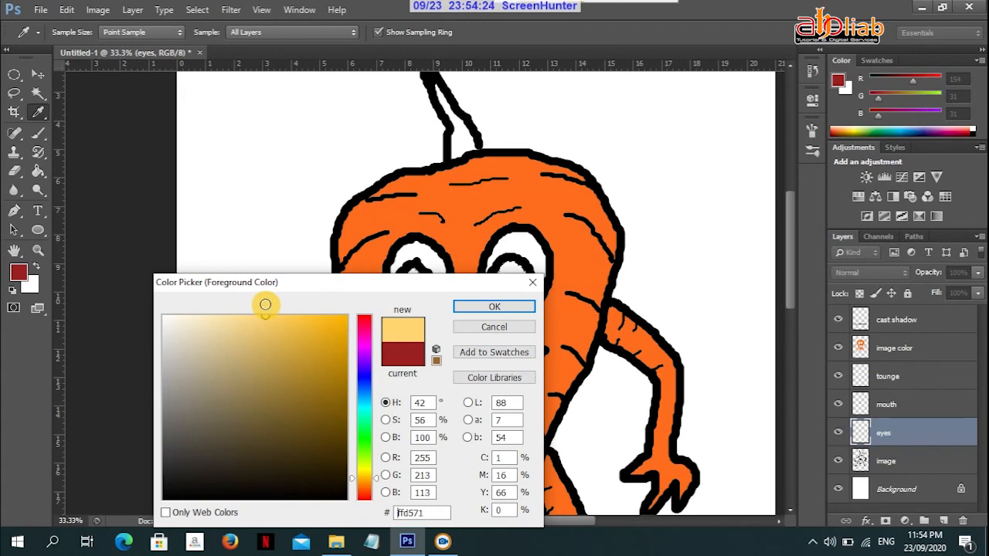
left_click(494, 307)
key("w")
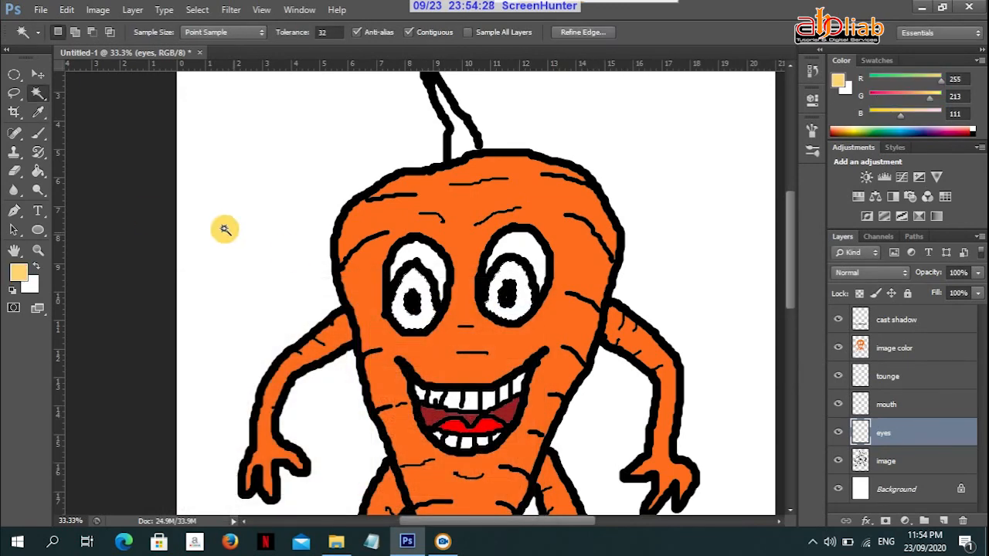
key("g")
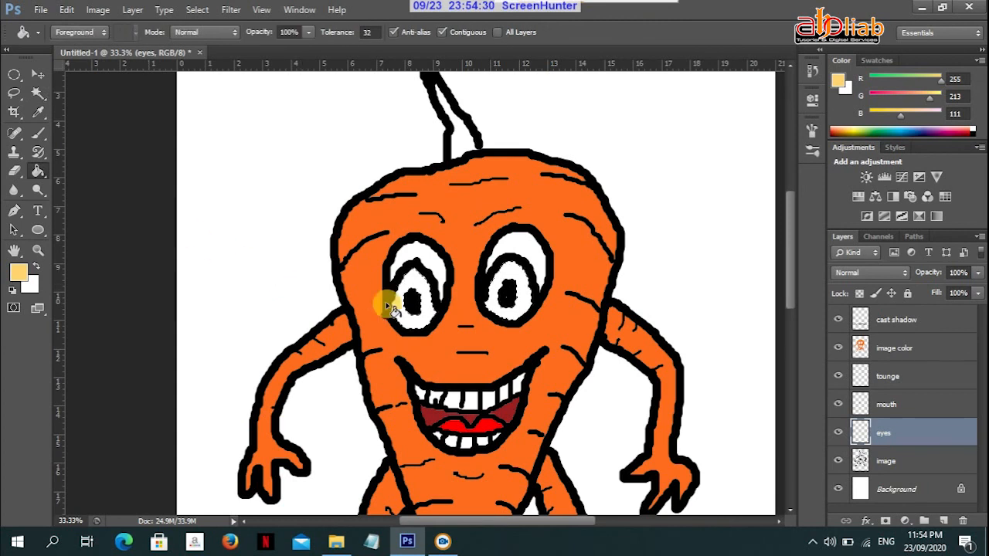
left_click(403, 317)
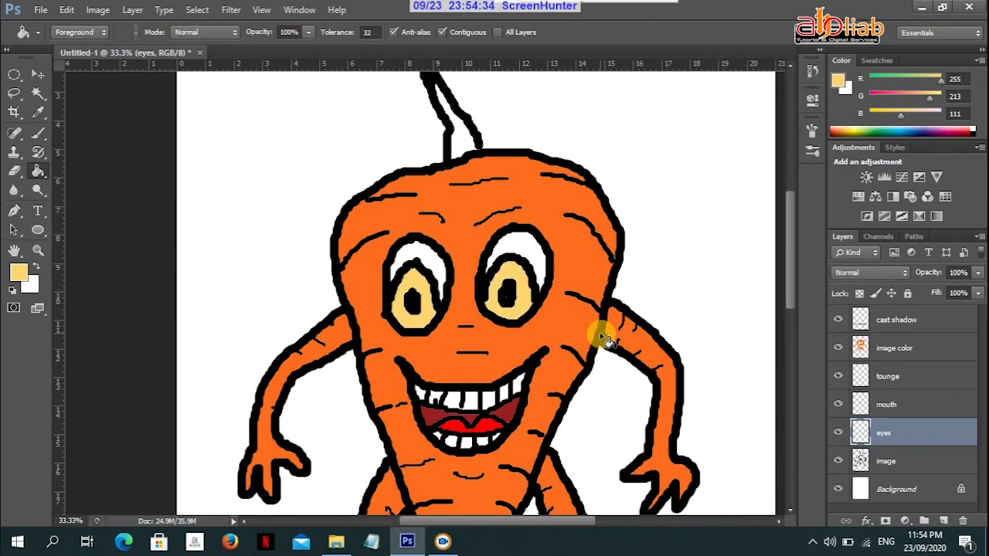
Step: Select the inside of the stem on top of the carrot from the image layer with the Magic Wand
left_click_drag(792, 227, 788, 206)
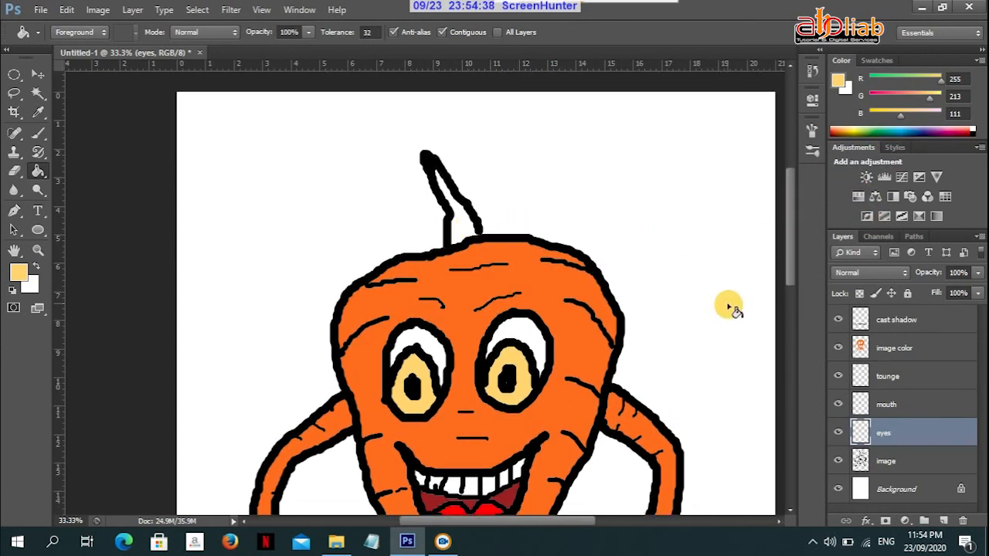
left_click(947, 457)
left_click(38, 93)
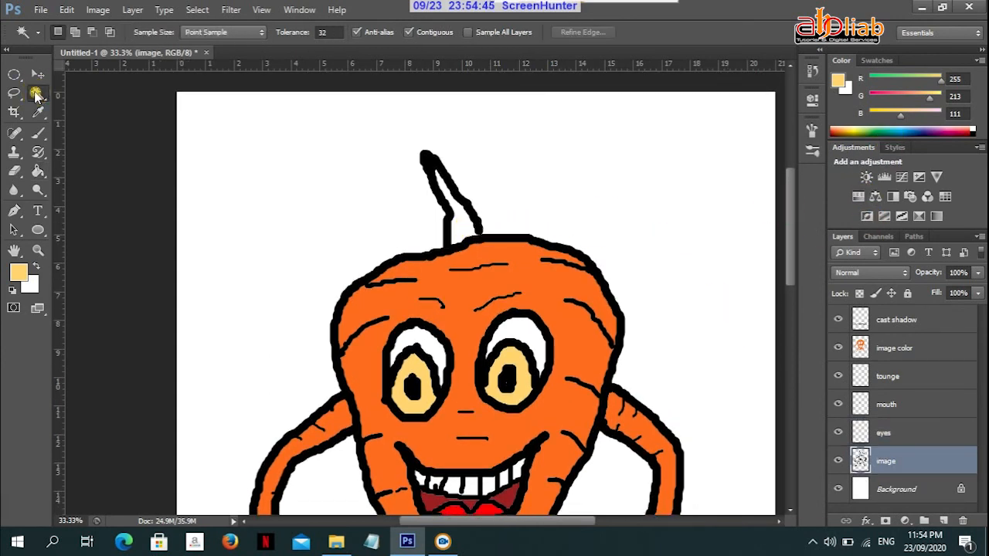
left_click(464, 225)
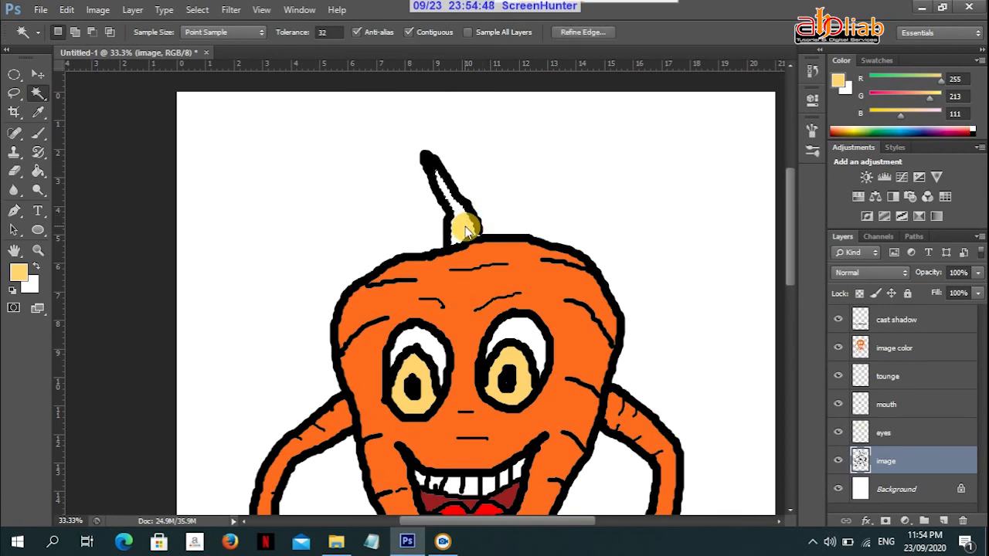
Step: Add a new layer directly above the image layer and name it "stem"
key("ctrl+j")
double_click(885, 461)
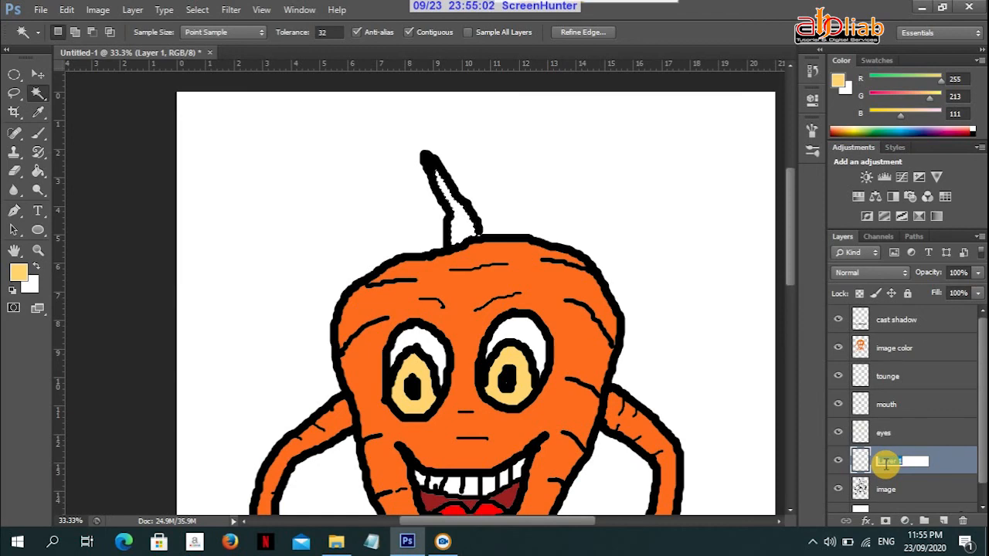
type("stem")
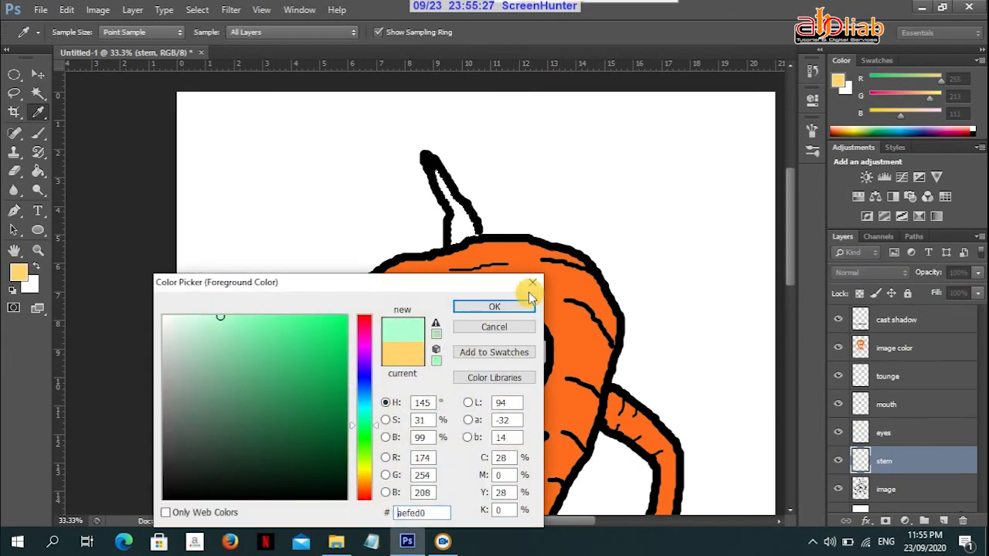
Step: Set the foreground color to mint green (RGB 174, 254, 208) and fill the selected stem on the stem layer with the Paint Bucket
left_click(503, 309)
key("w")
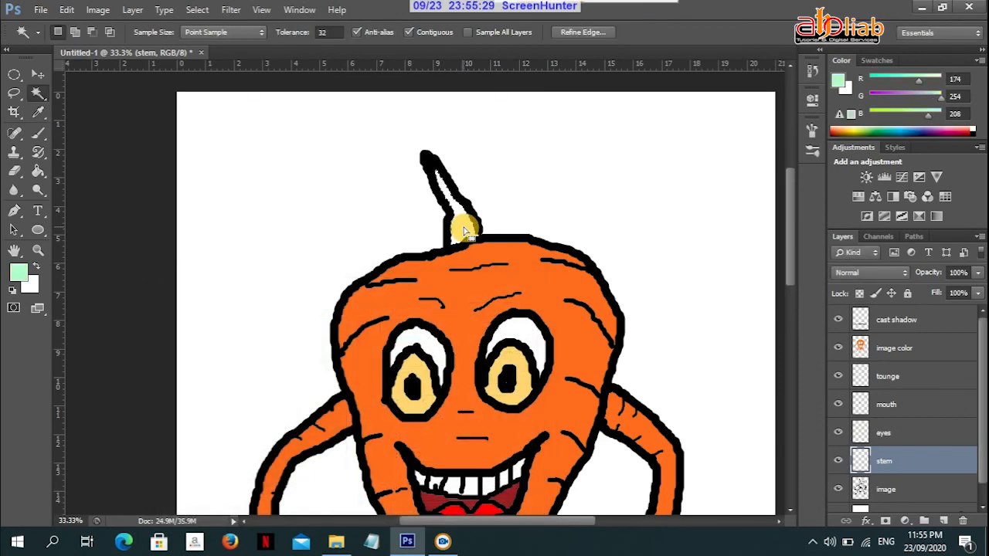
key("g")
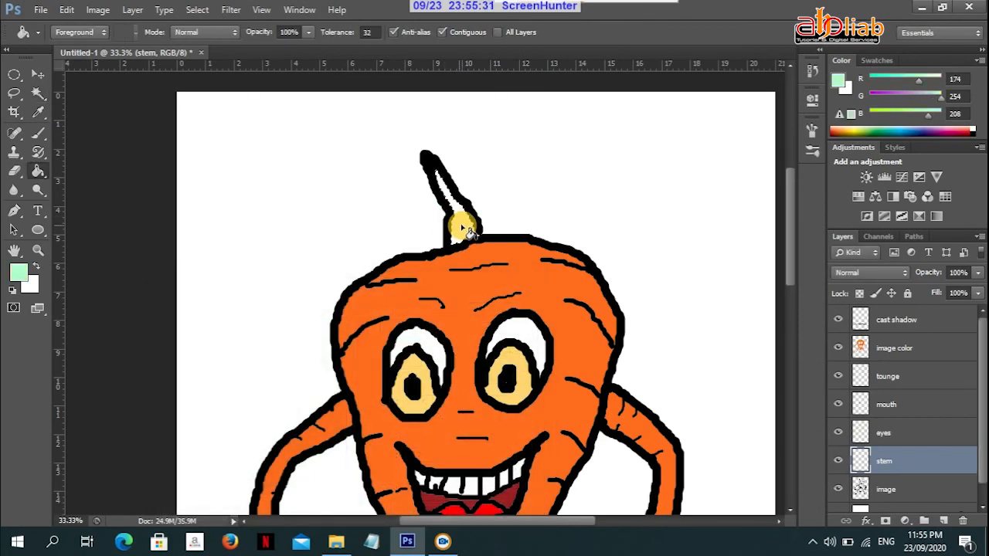
left_click(462, 230)
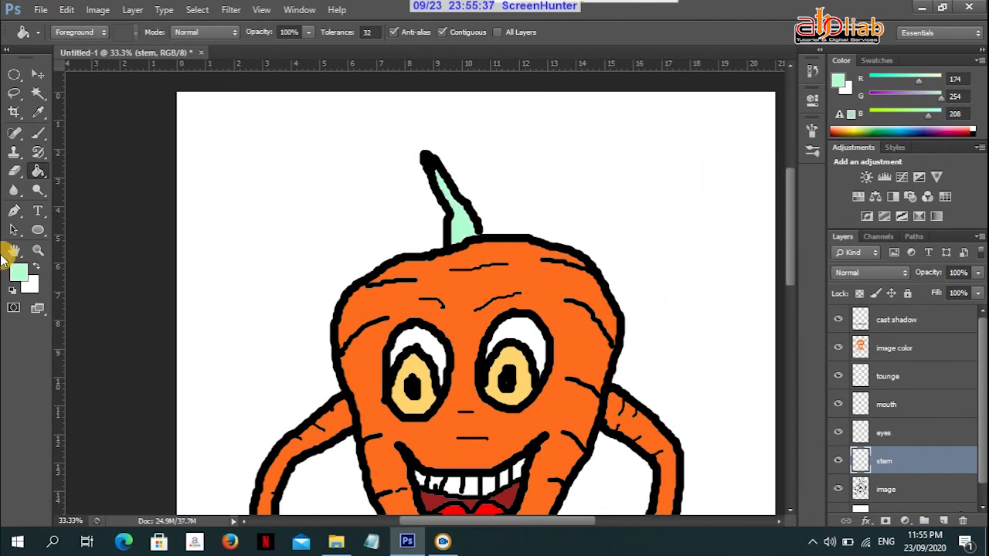
left_click(37, 251)
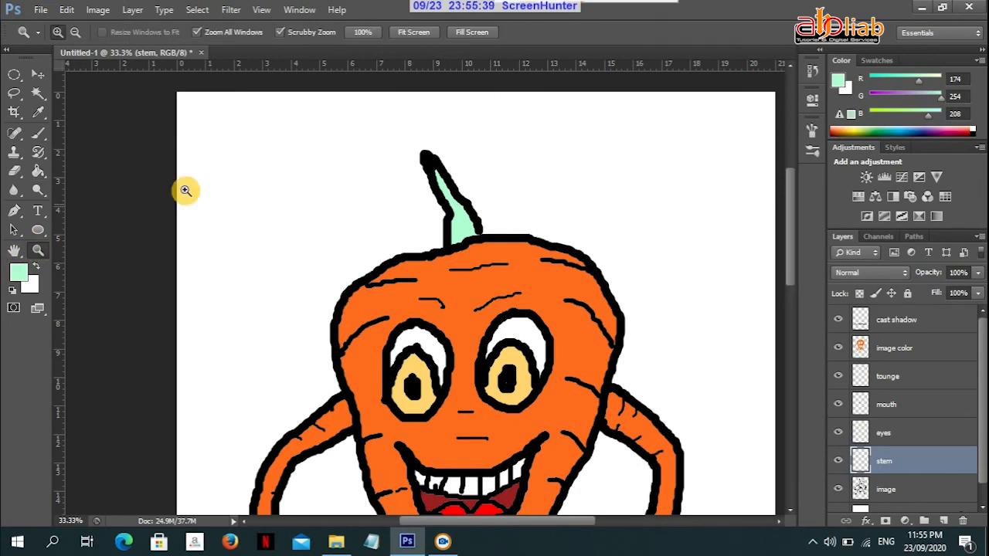
left_click(416, 32)
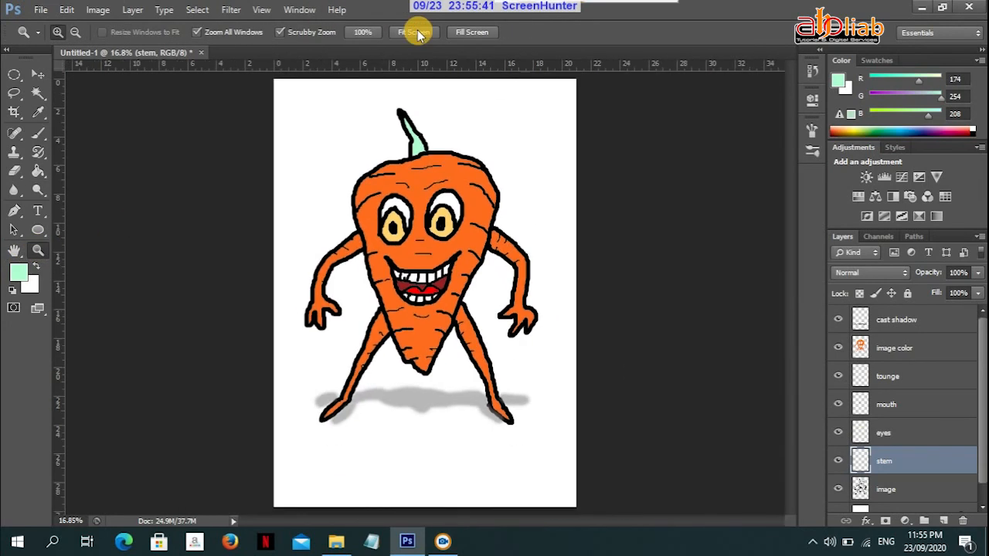